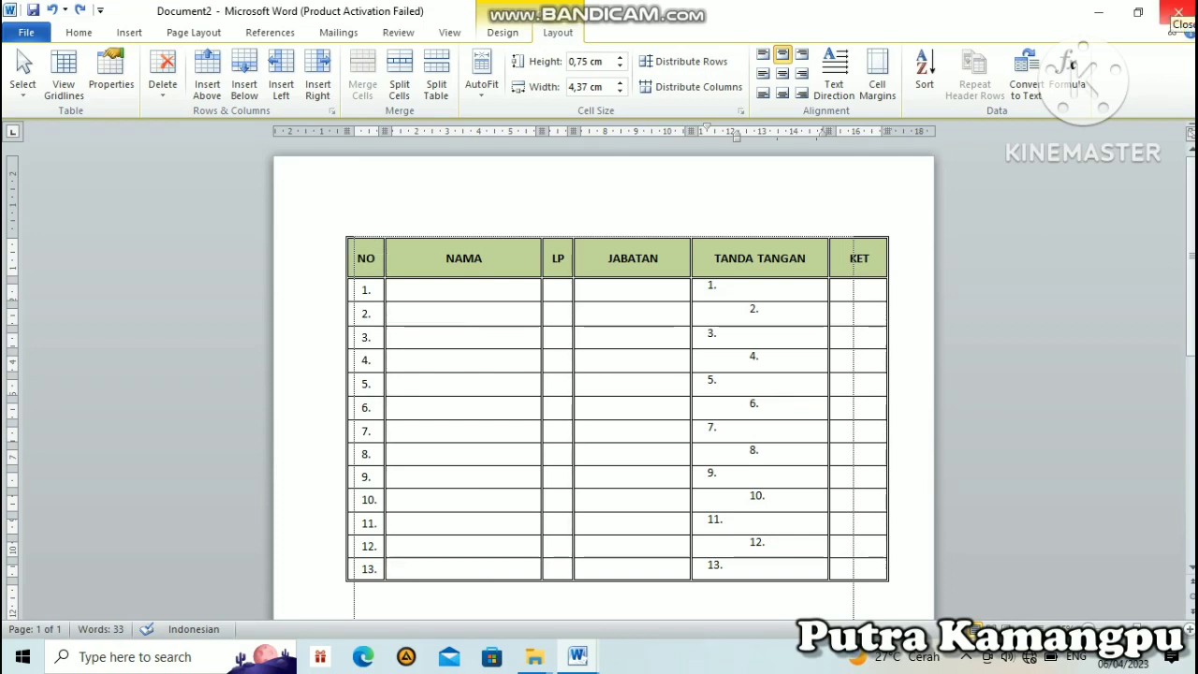
Close the finished attendance table sample and start a new blank document
click(1023, 64)
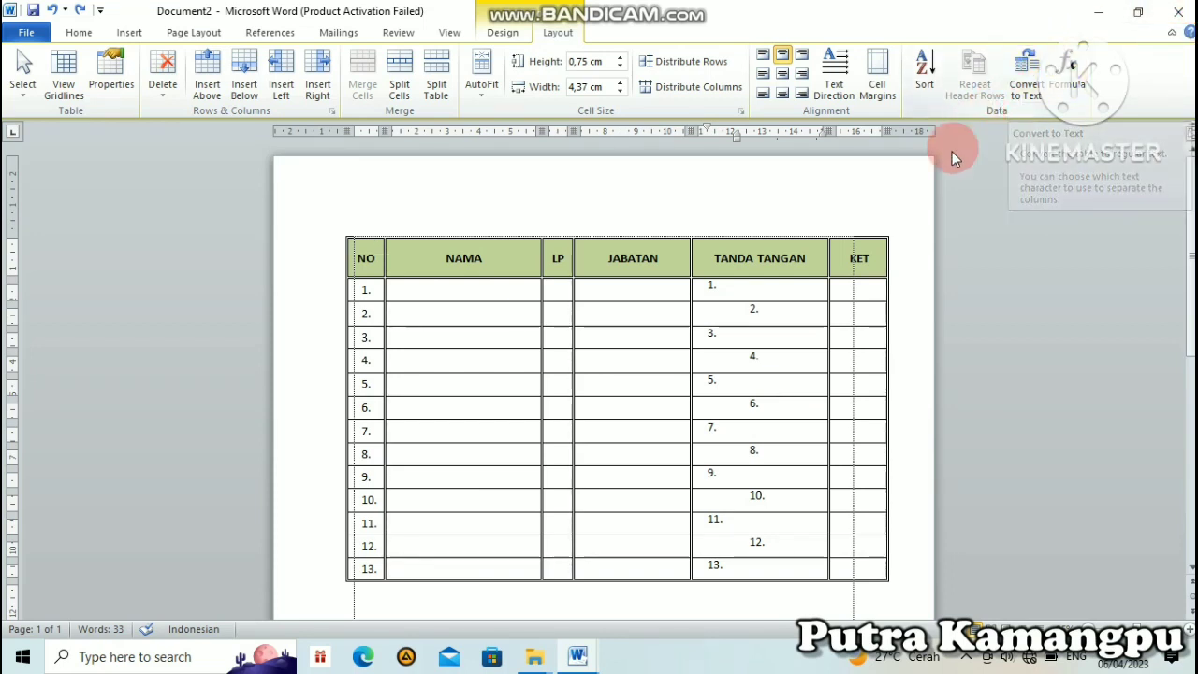
mouse_move(365, 291)
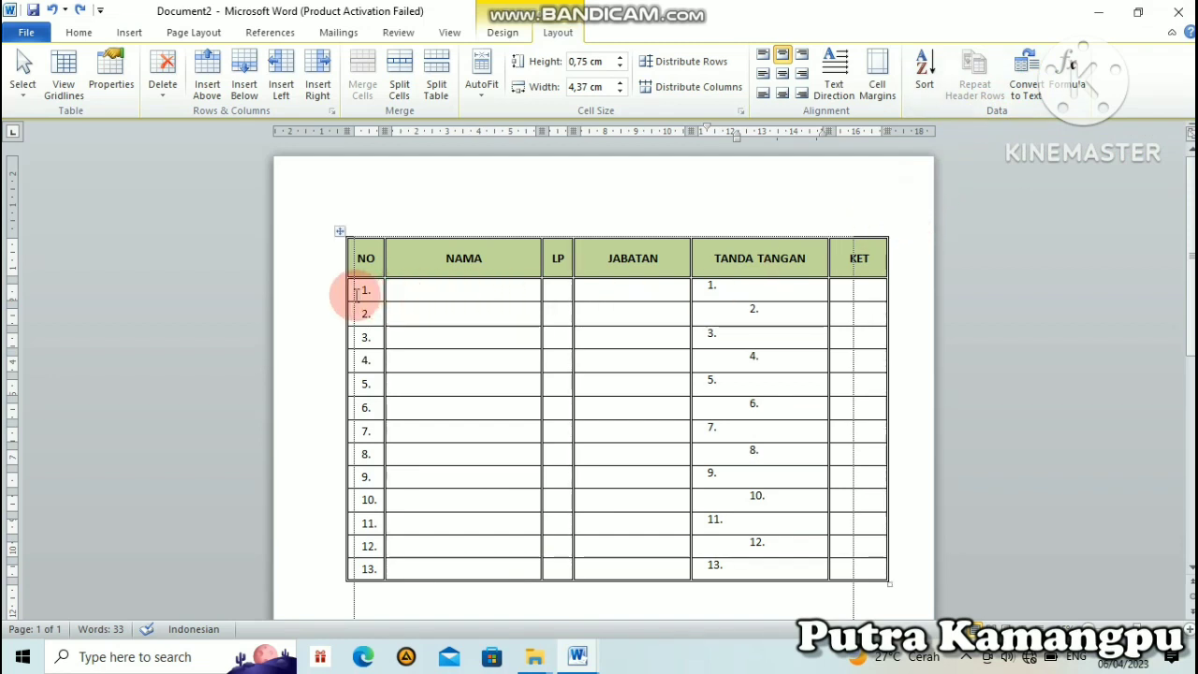
click(749, 298)
drag(749, 298, 710, 559)
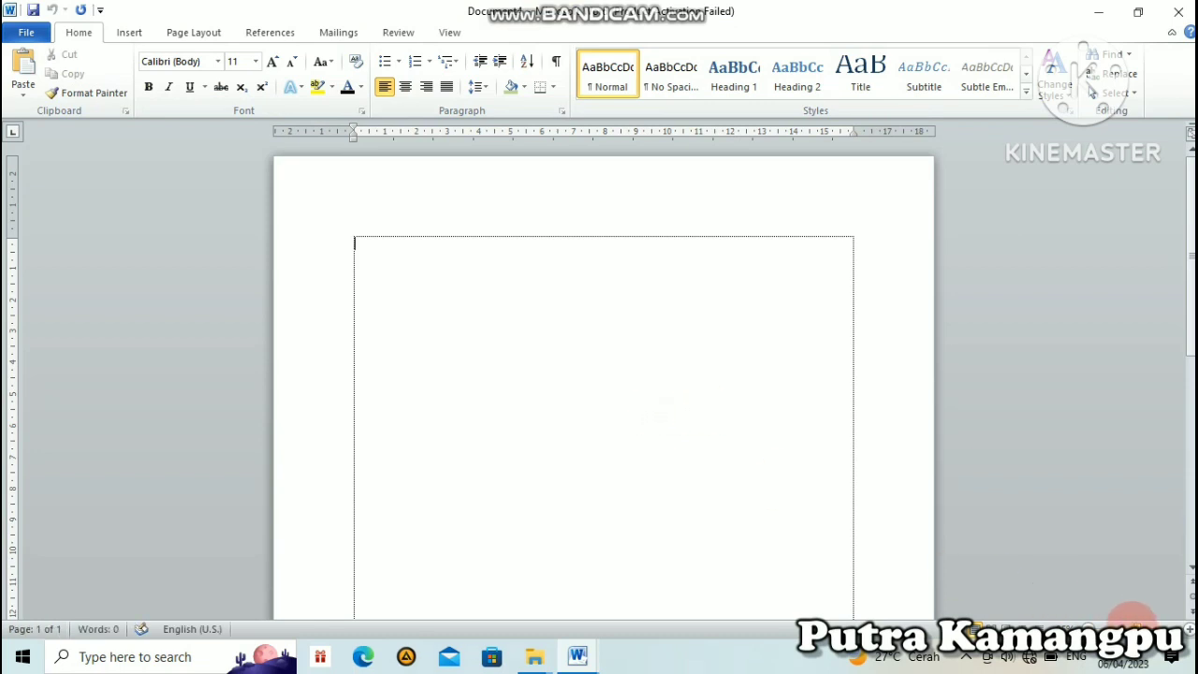
Zoom out and insert an empty table of 7 columns by 8 rows
click(1131, 626)
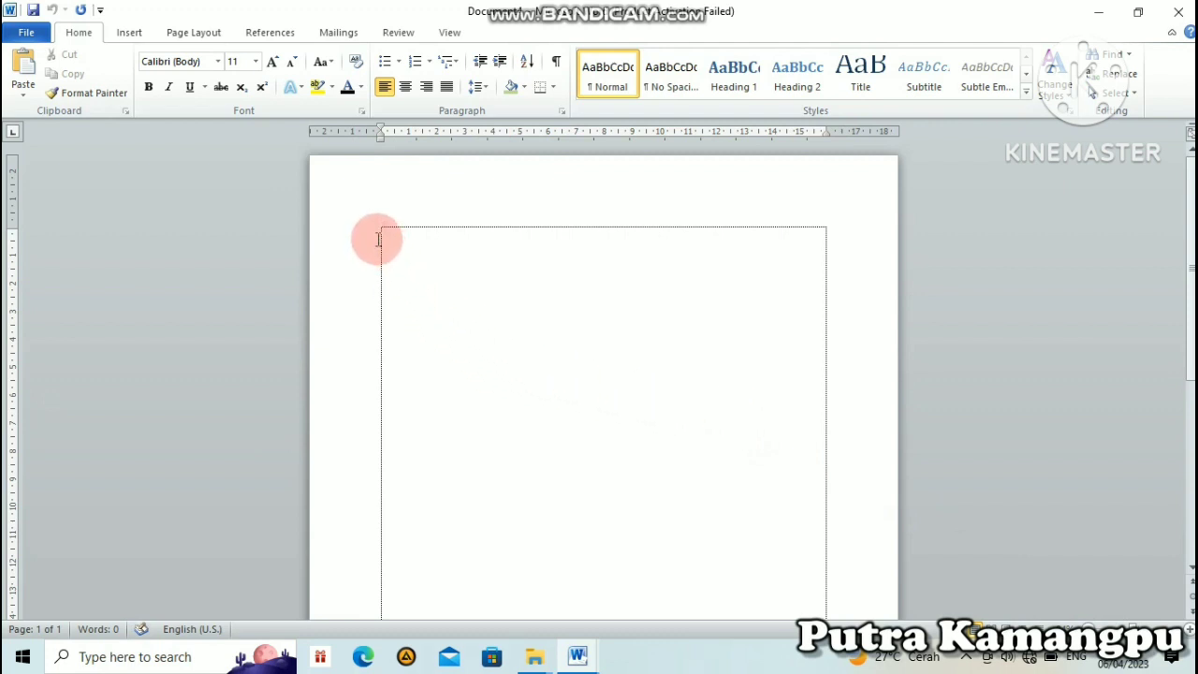
click(131, 31)
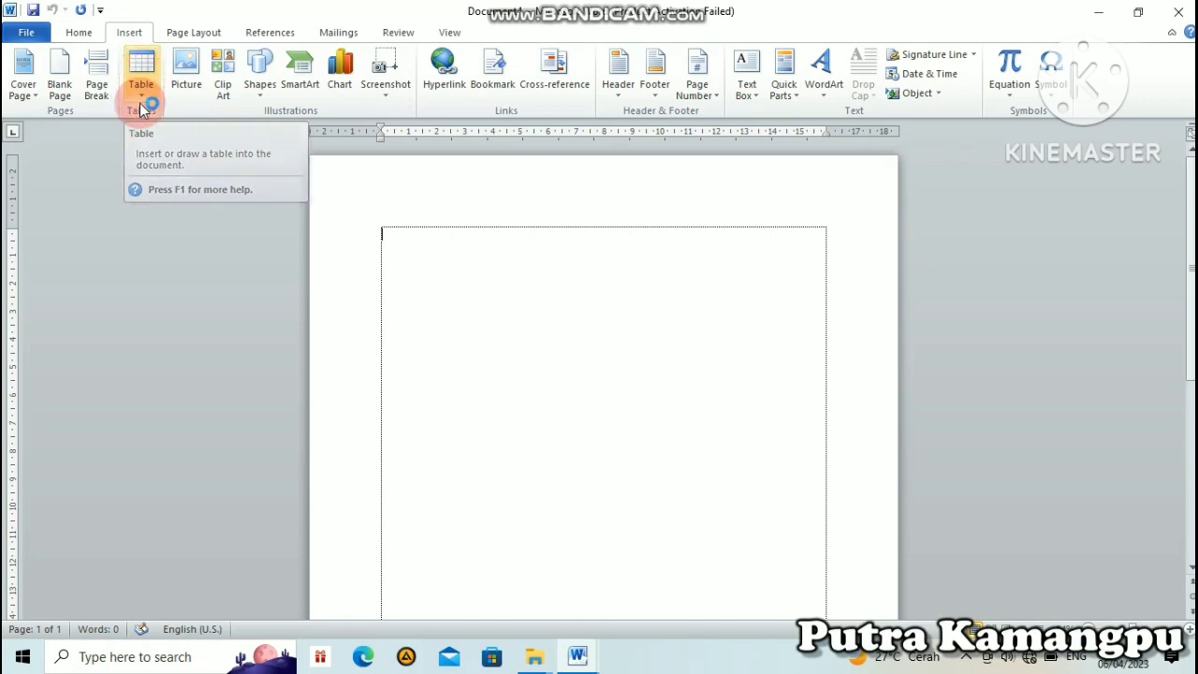
click(145, 102)
click(146, 101)
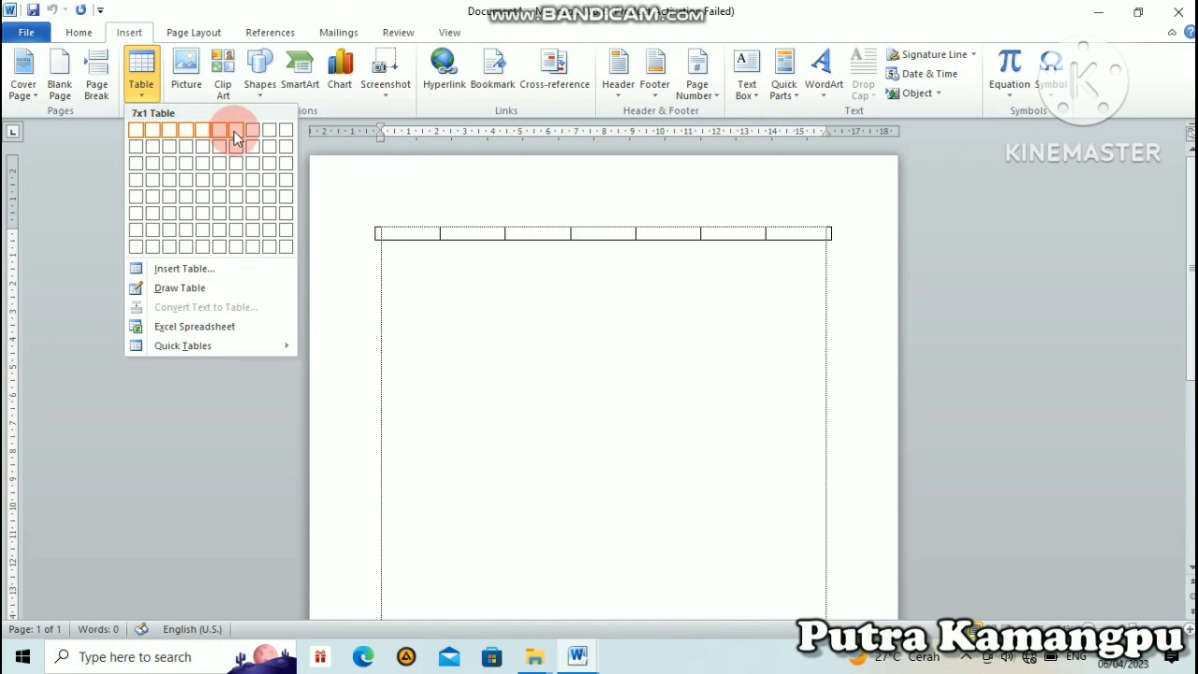
click(237, 245)
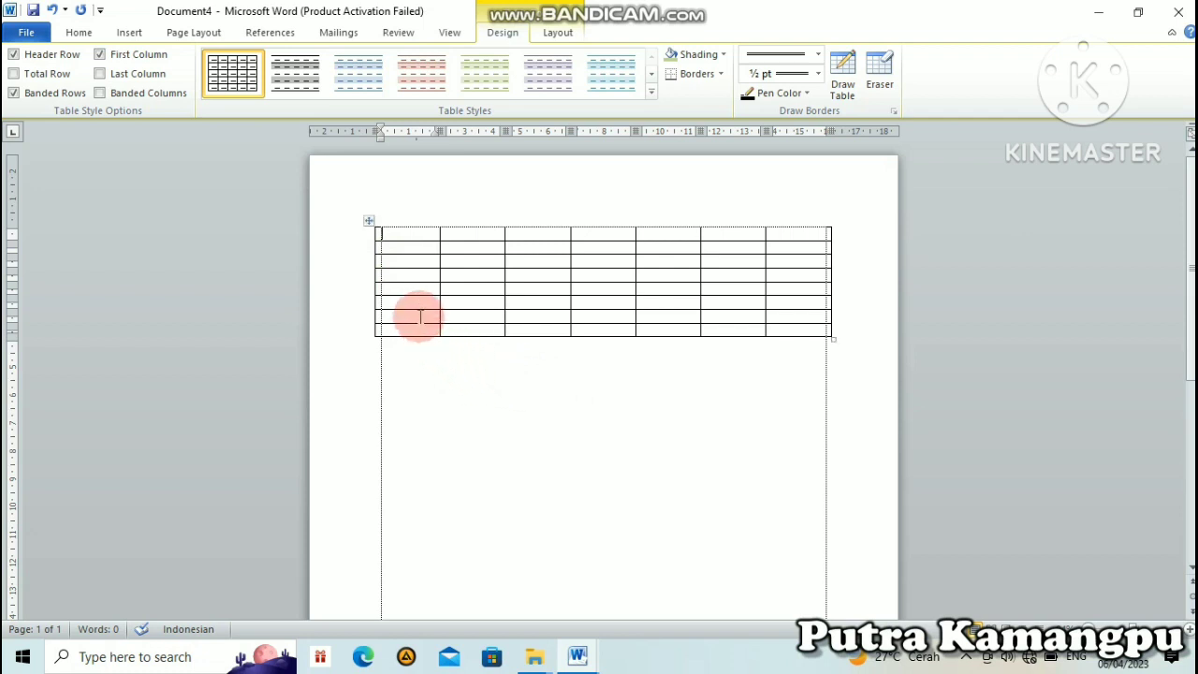
mouse_move(416, 281)
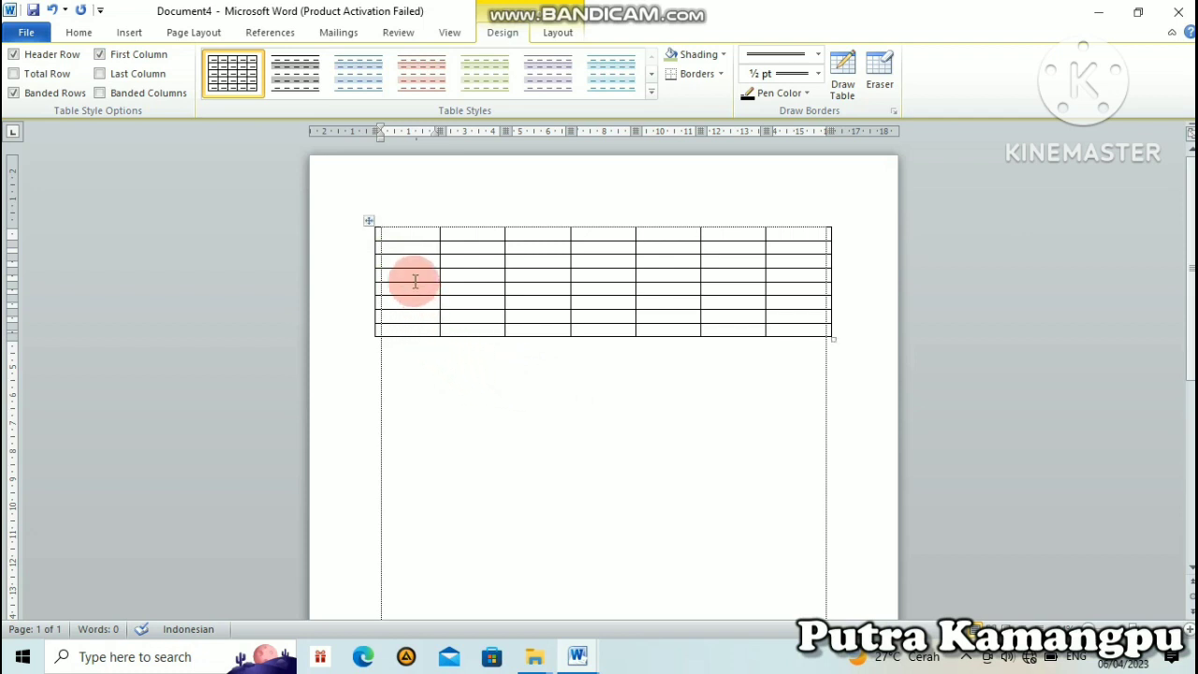
Type the headers NO, NAMA and L/P into the first three cells
click(400, 234)
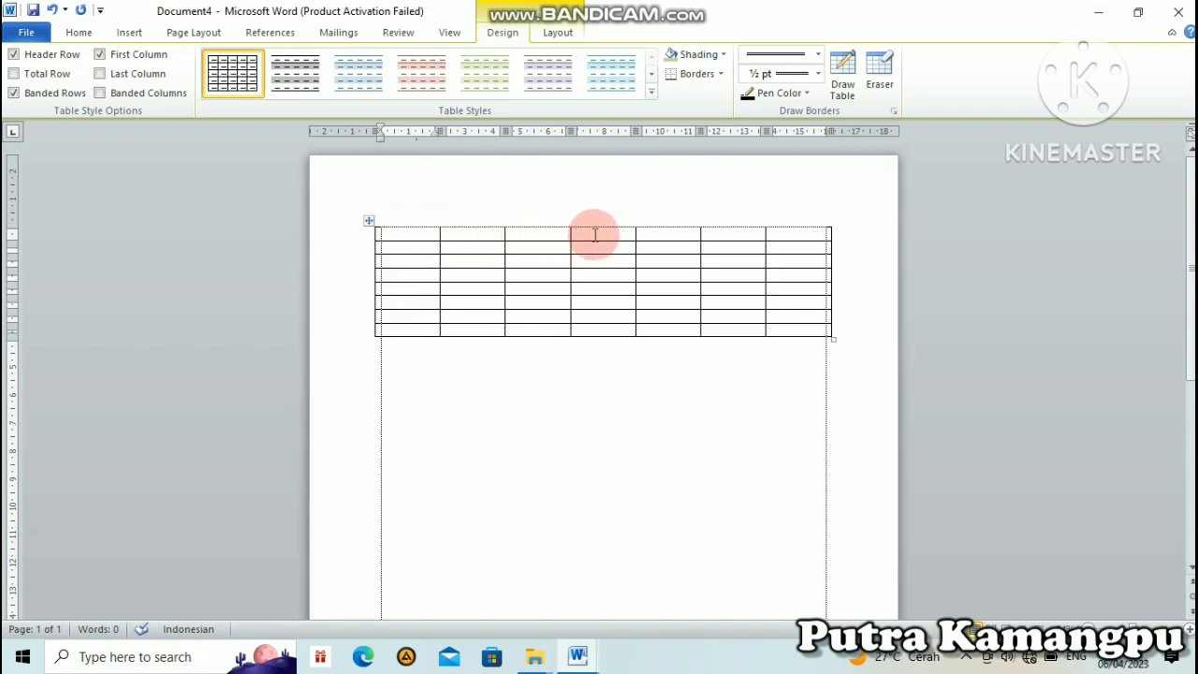
click(406, 234)
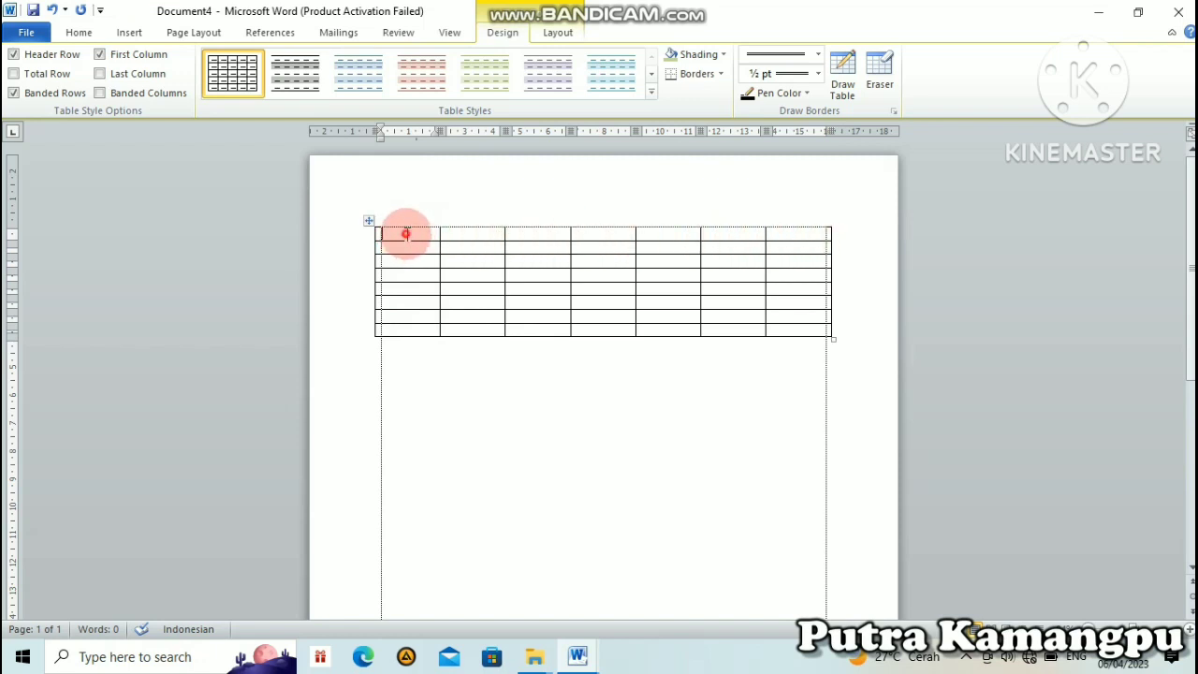
text(N)
text(O)
key(Tab)
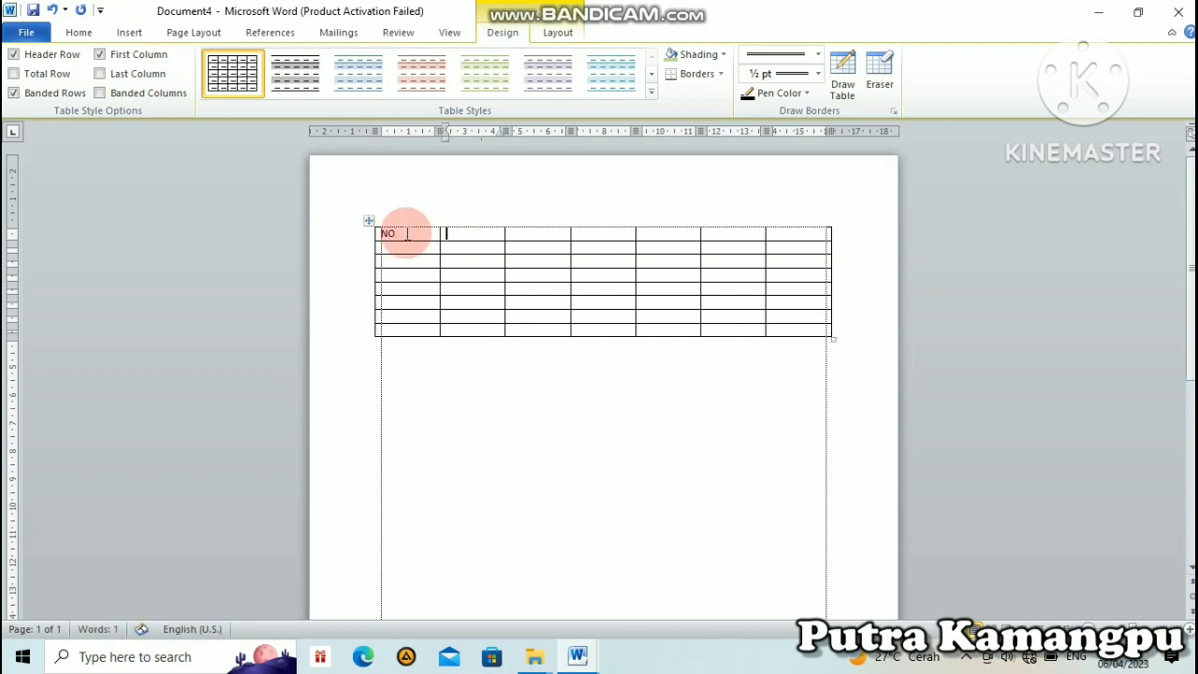
text(NAMA)
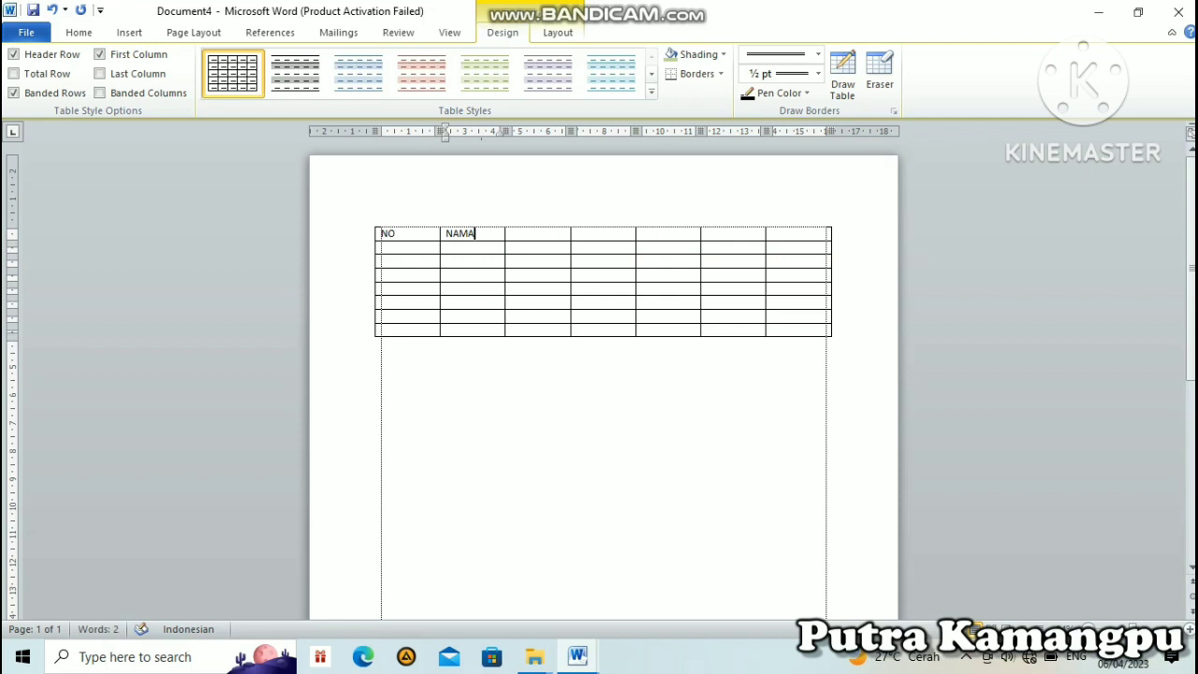
key(Tab)
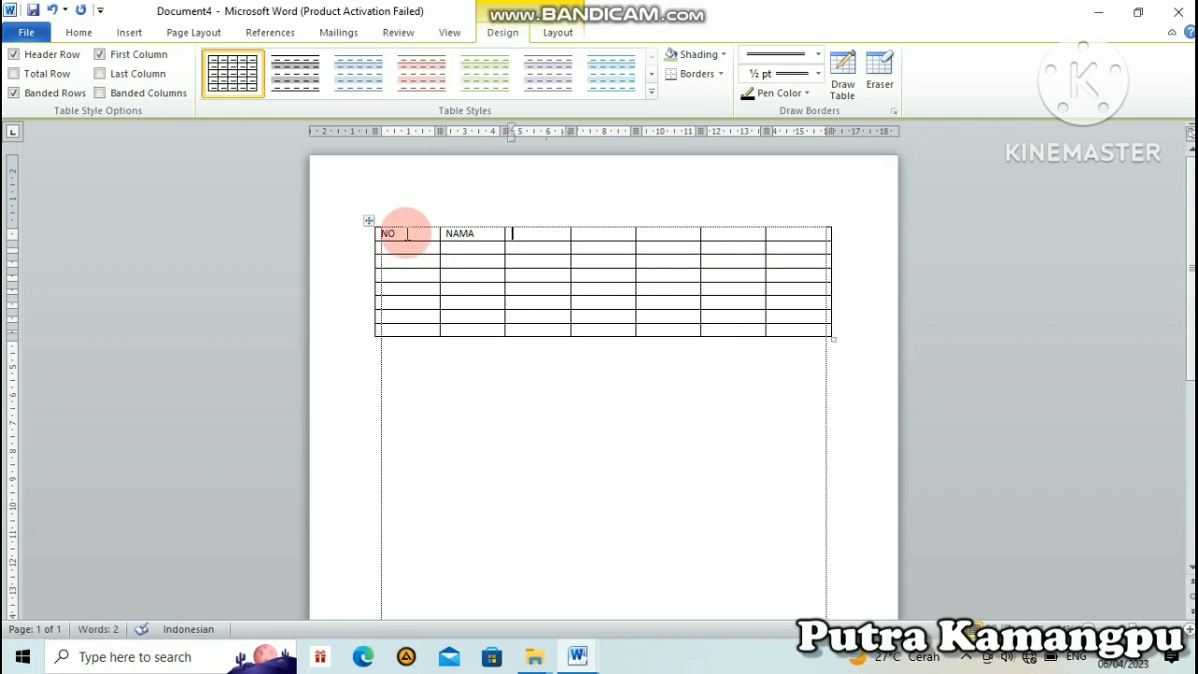
text(L/P)
Enter JABATAN, TANDA TANGAN and KET. into the next three header cells
key(Tab)
text(JAB)
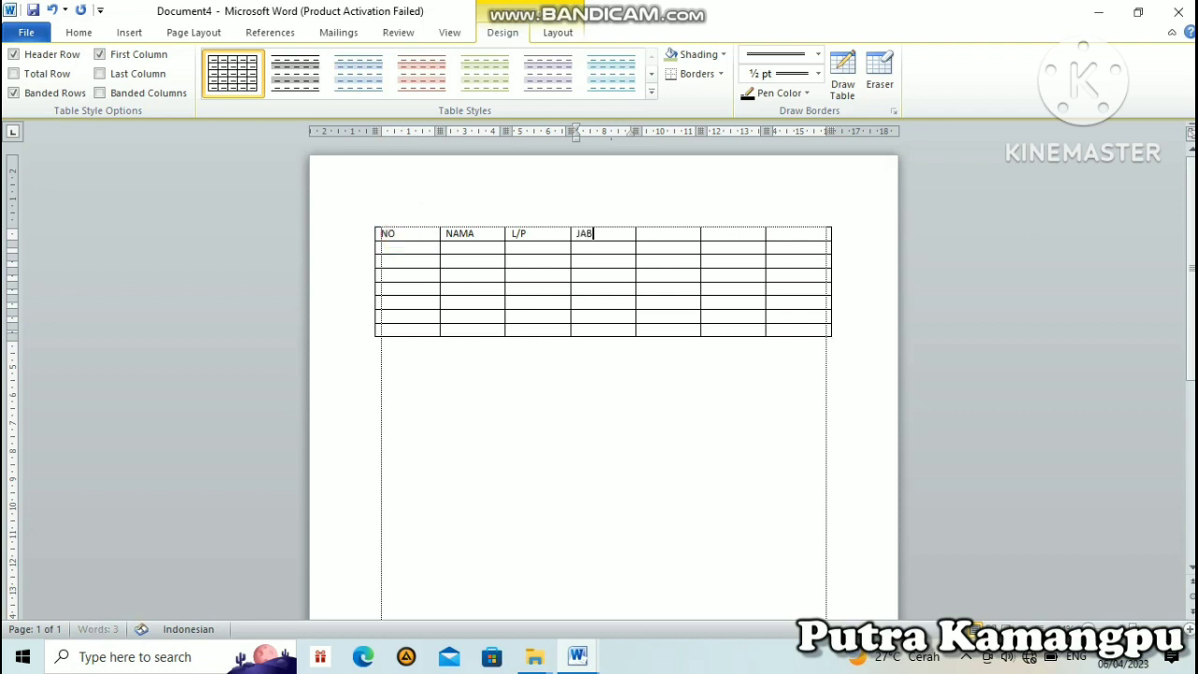
text(ATAN)
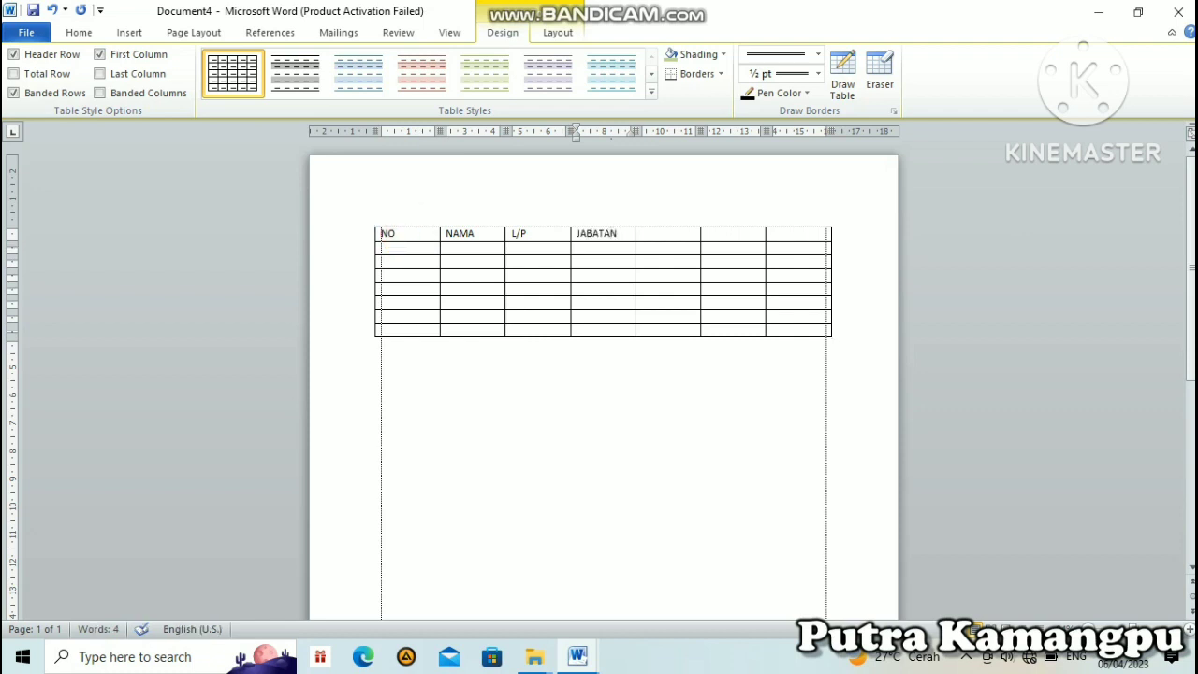
key(Tab)
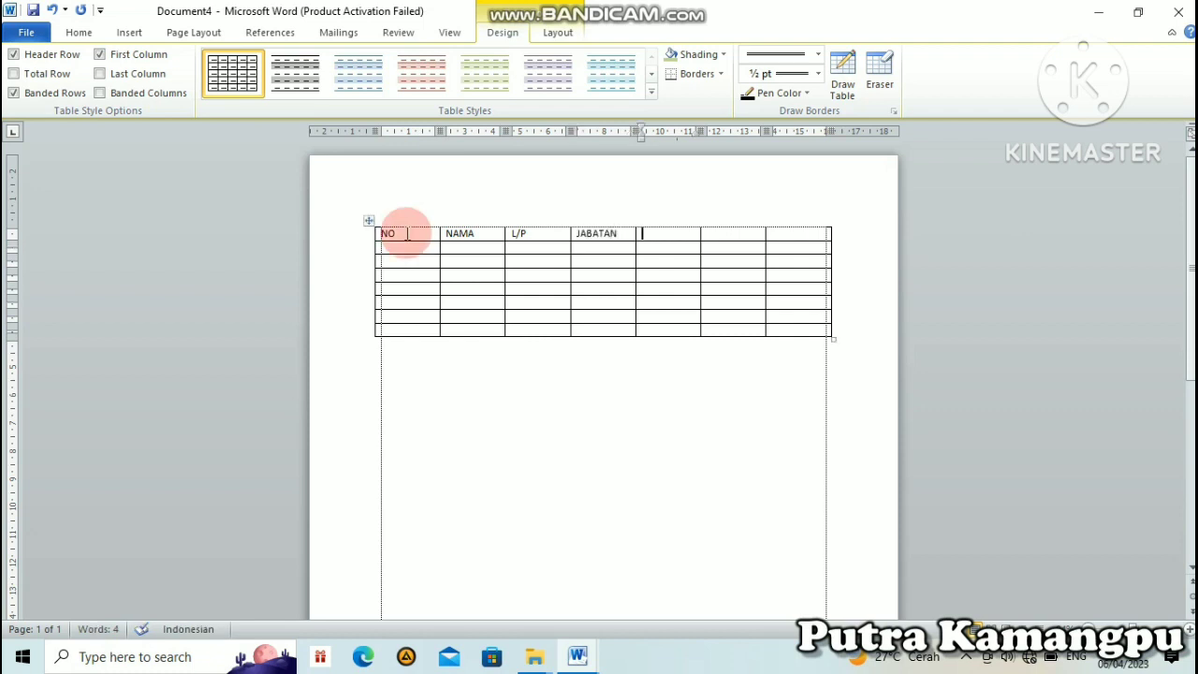
text(TANDA)
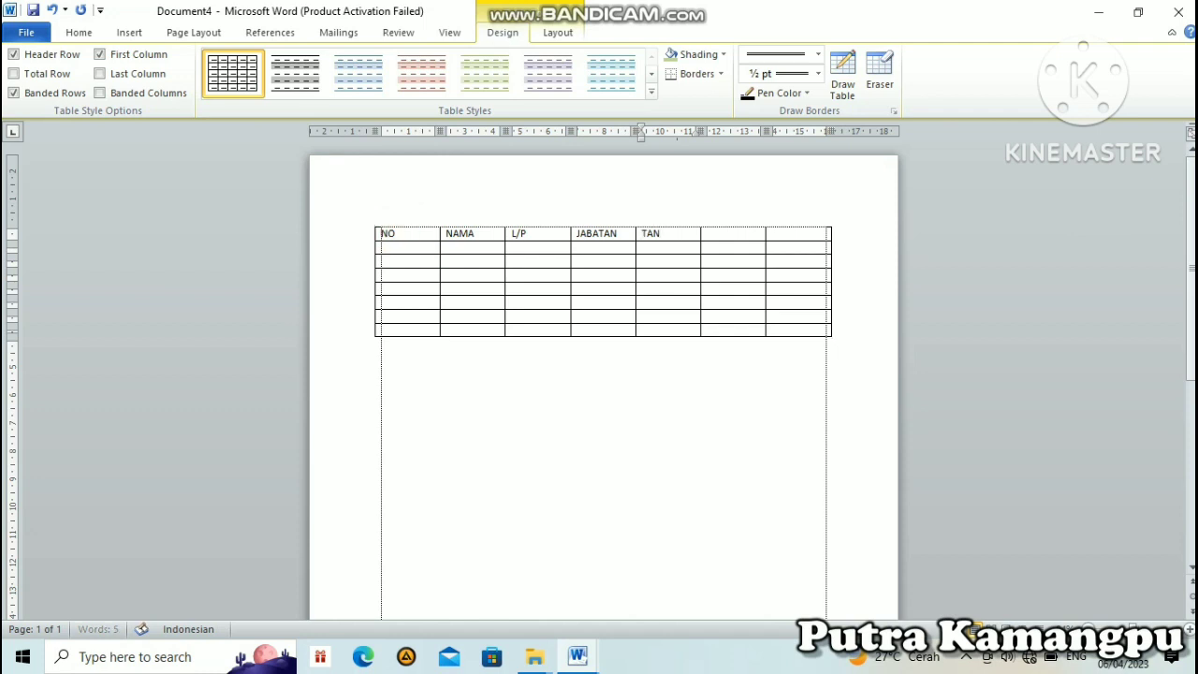
text( TA)
text(NGAN)
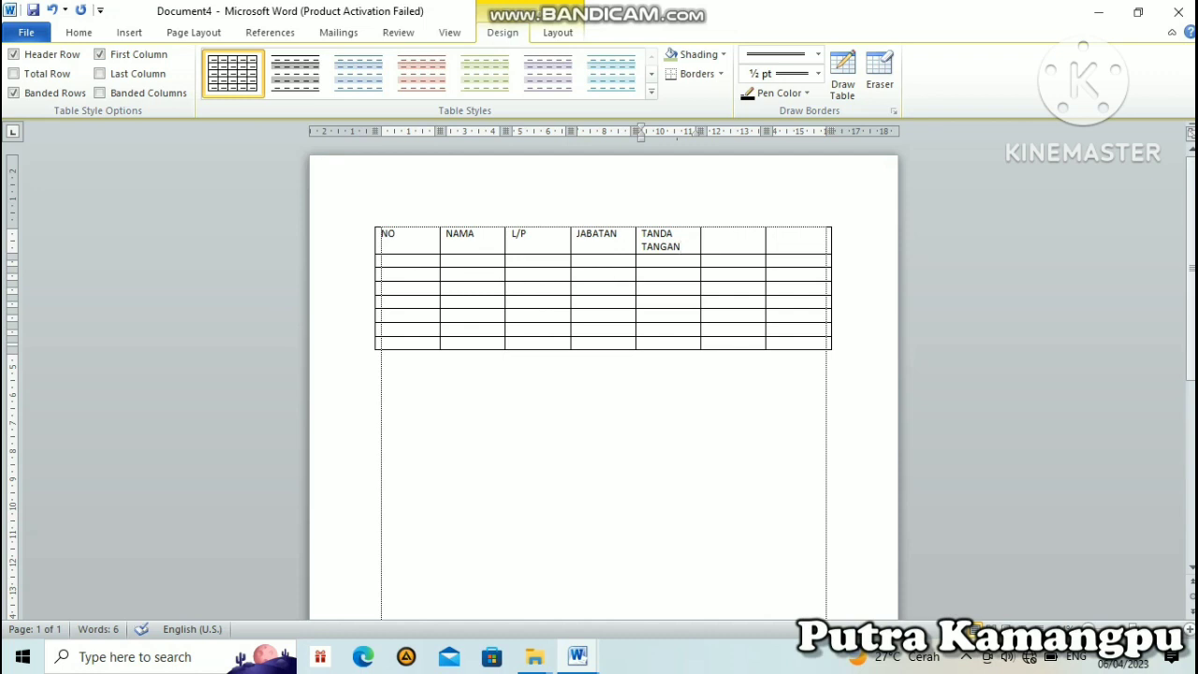
click(736, 240)
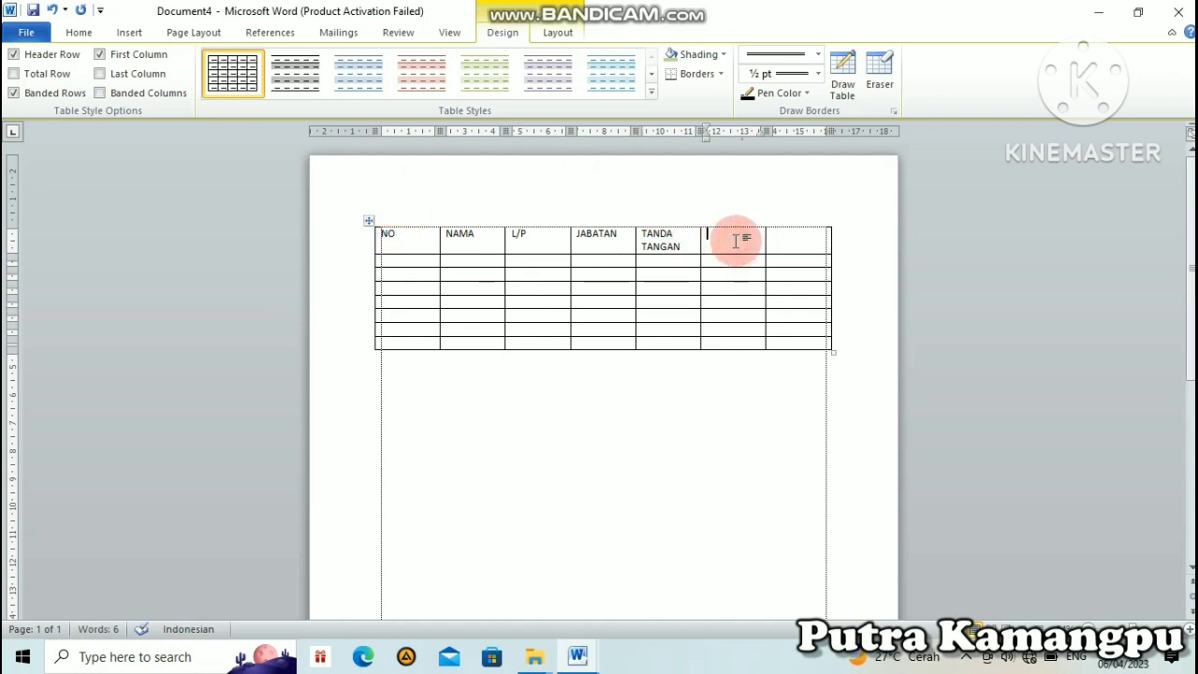
text(KET)
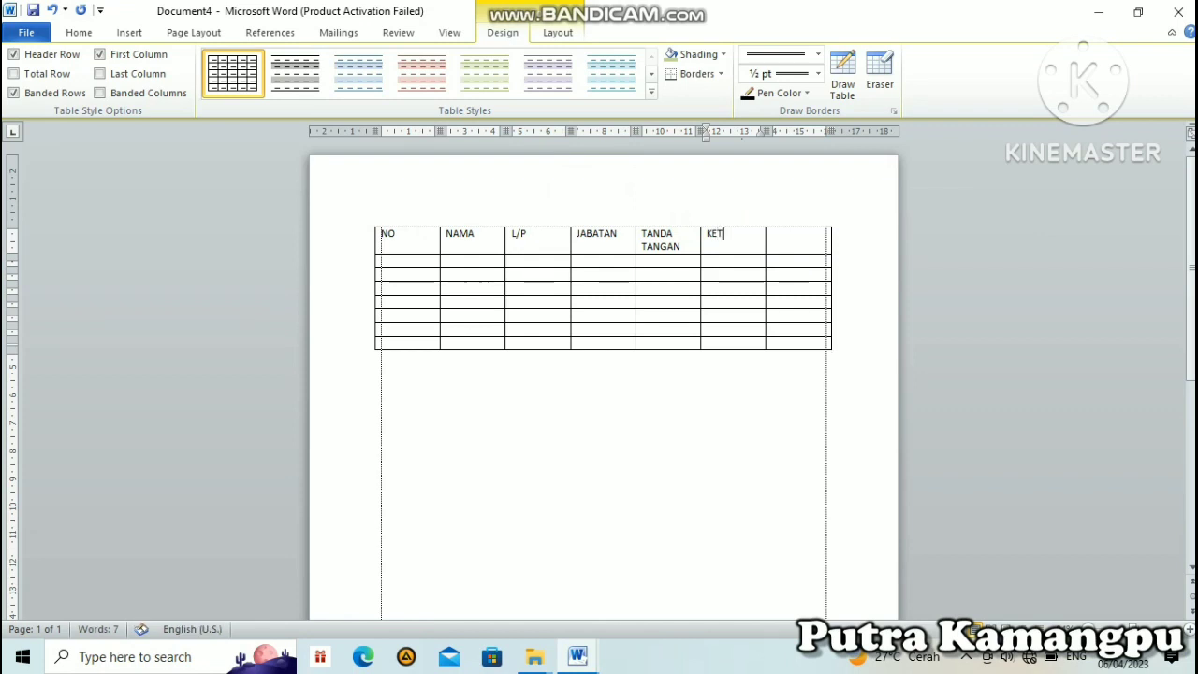
text(.)
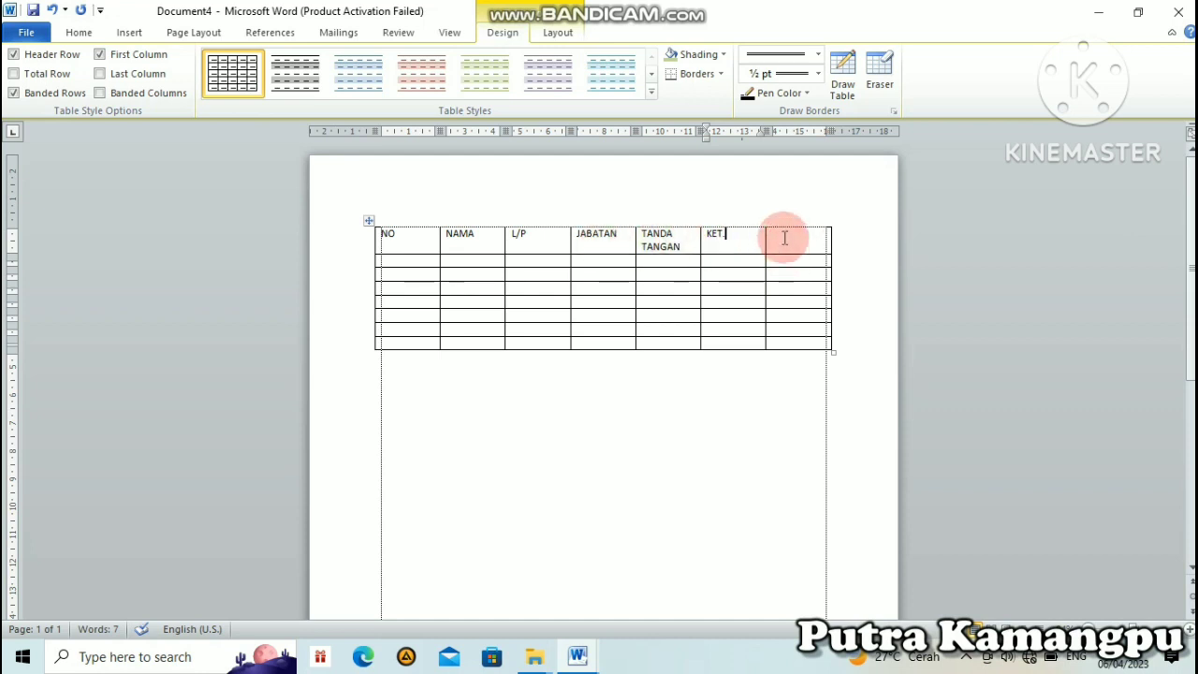
click(785, 247)
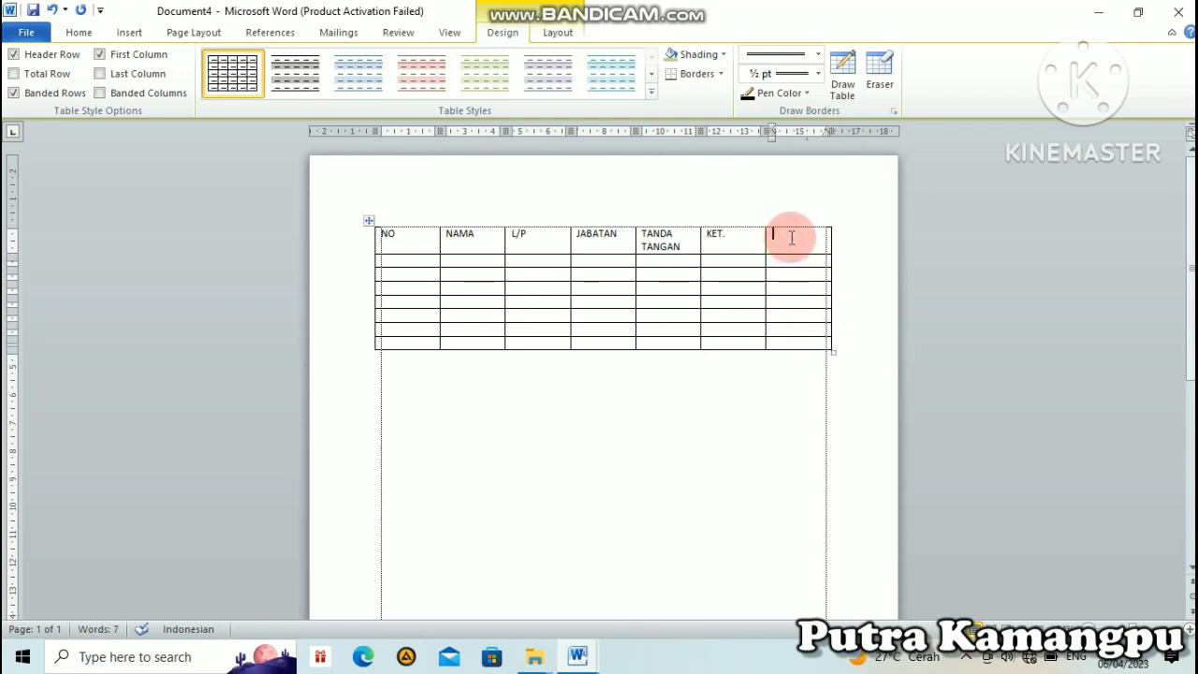
Delete the blank seventh column, widen TANDA TANGAN and JABATAN, and narrow KET. and L/P
mouse_move(795, 246)
mouse_down()
mouse_move(811, 268)
mouse_move(816, 341)
mouse_up()
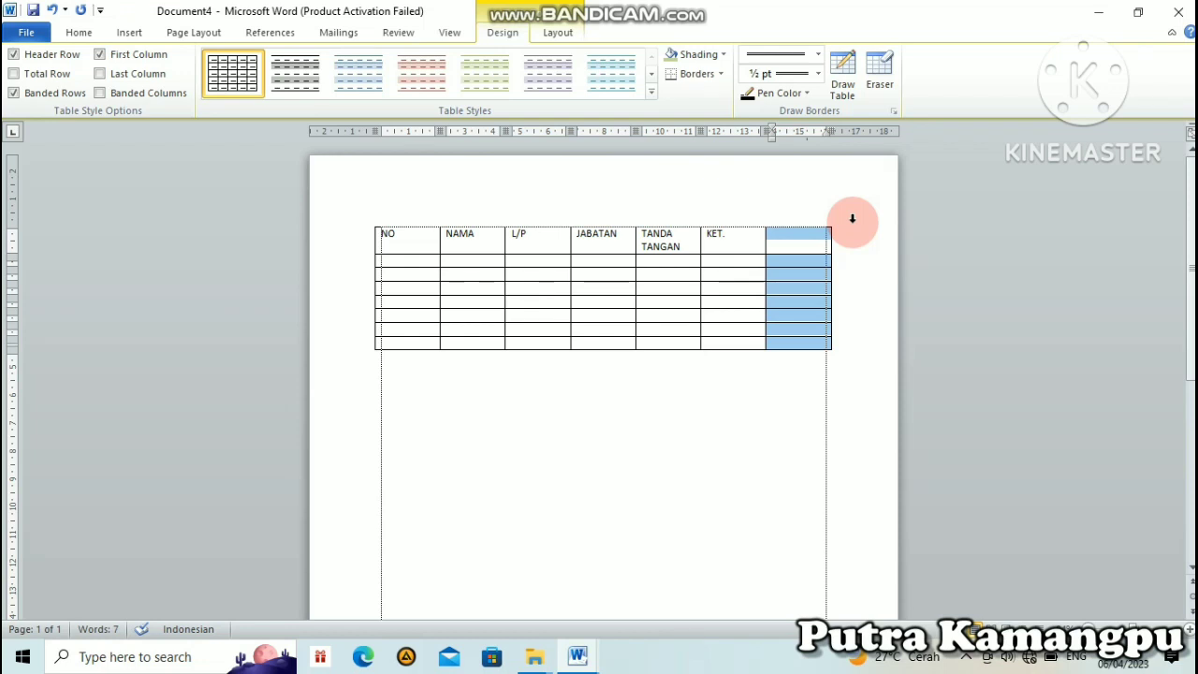
key(BackSpace)
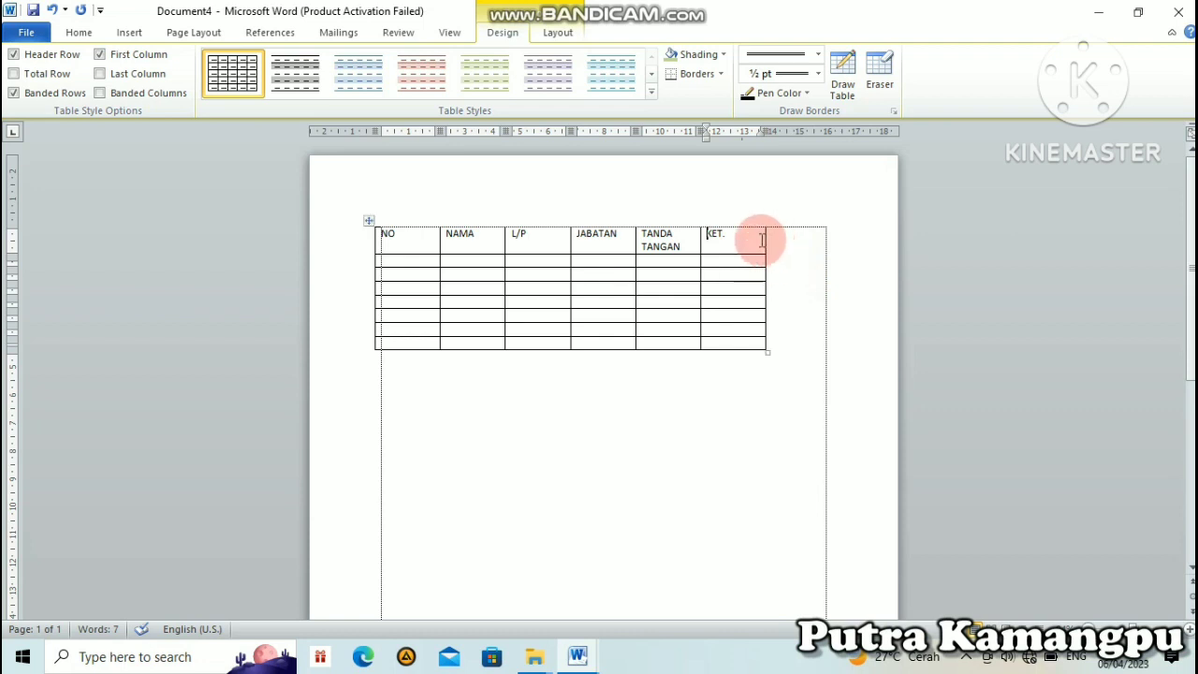
mouse_move(766, 242)
drag(765, 240, 831, 242)
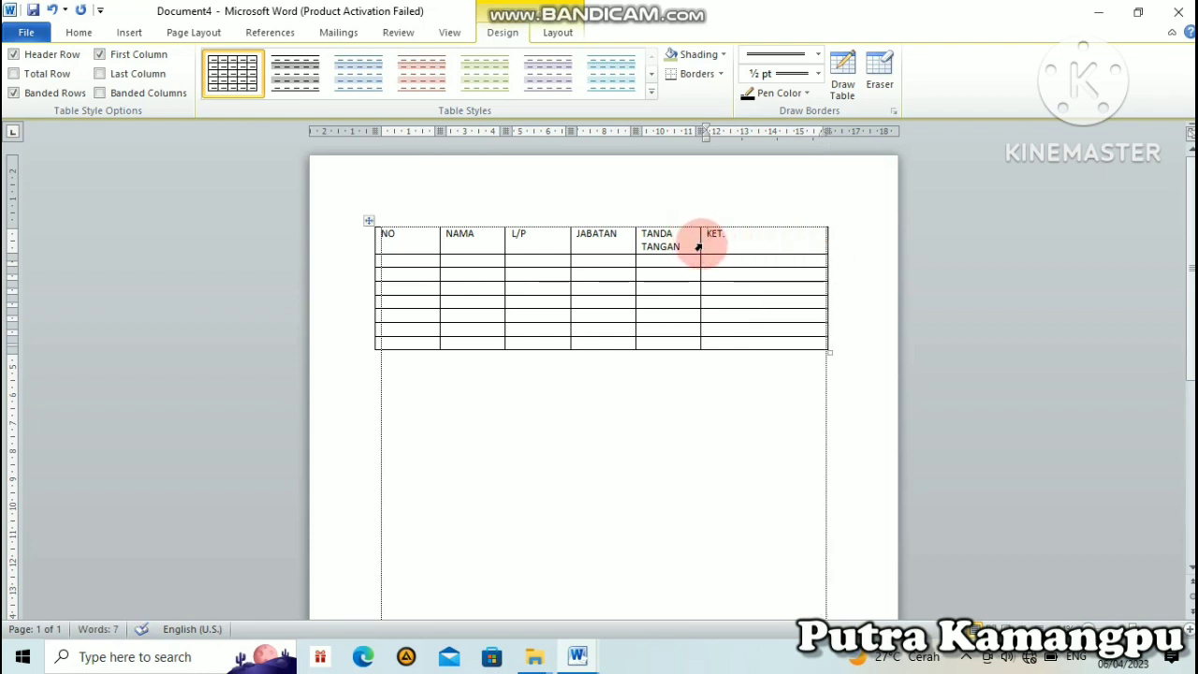
drag(698, 246, 766, 244)
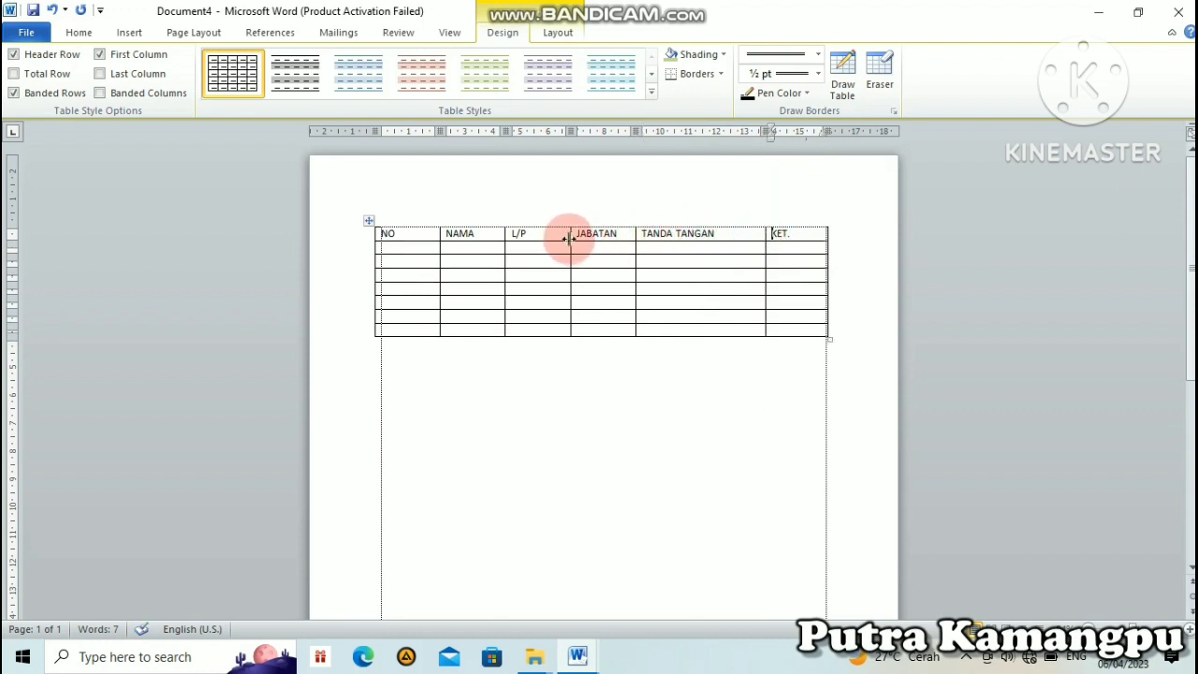
drag(570, 247, 529, 251)
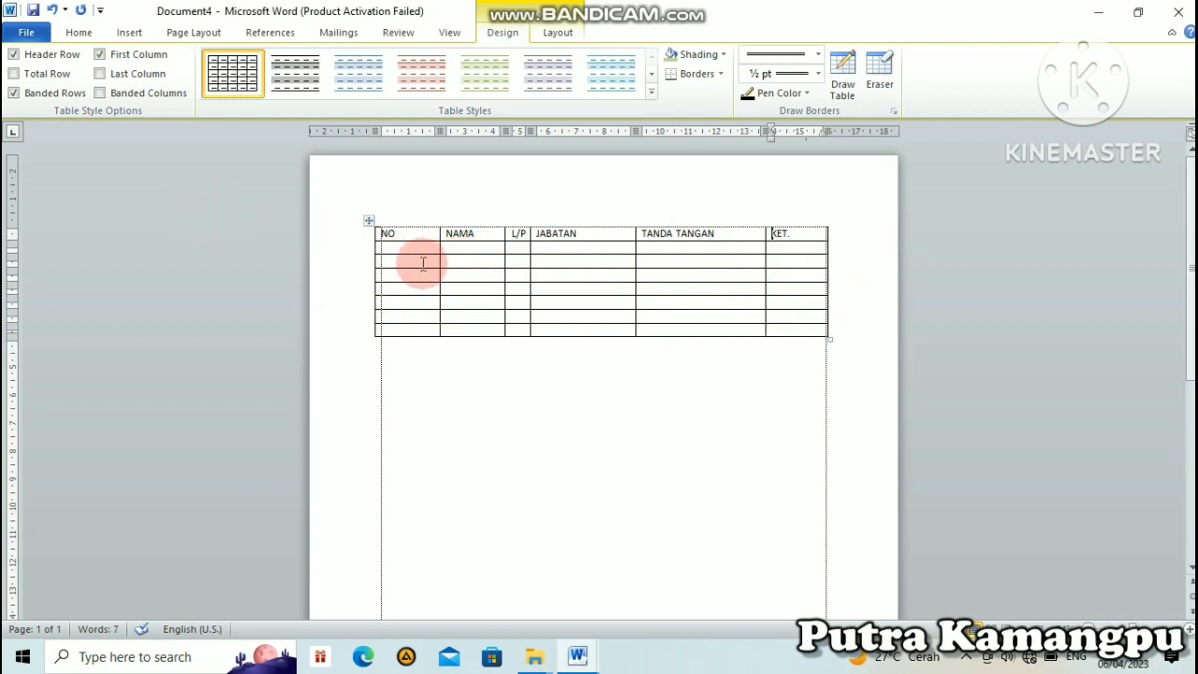
Insert two batches of rows below the body rows, growing the table to about twenty rows
drag(388, 259, 769, 283)
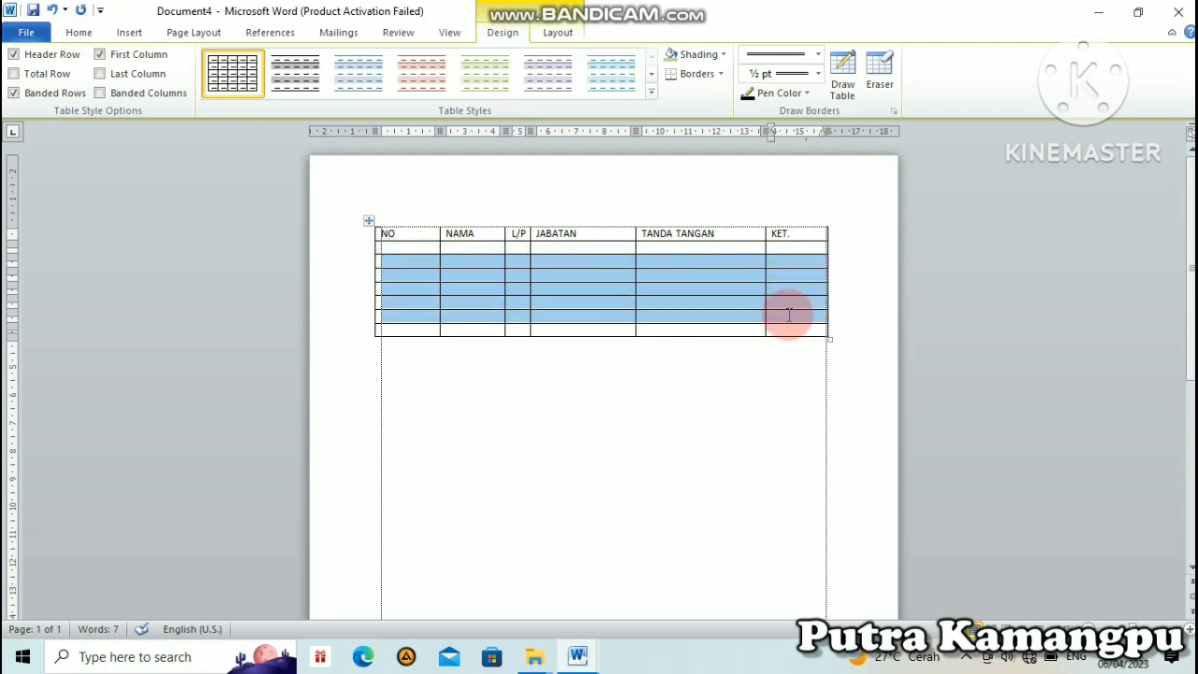
mouse_move(770, 283)
mouse_down()
mouse_move(791, 333)
mouse_move(758, 338)
mouse_up()
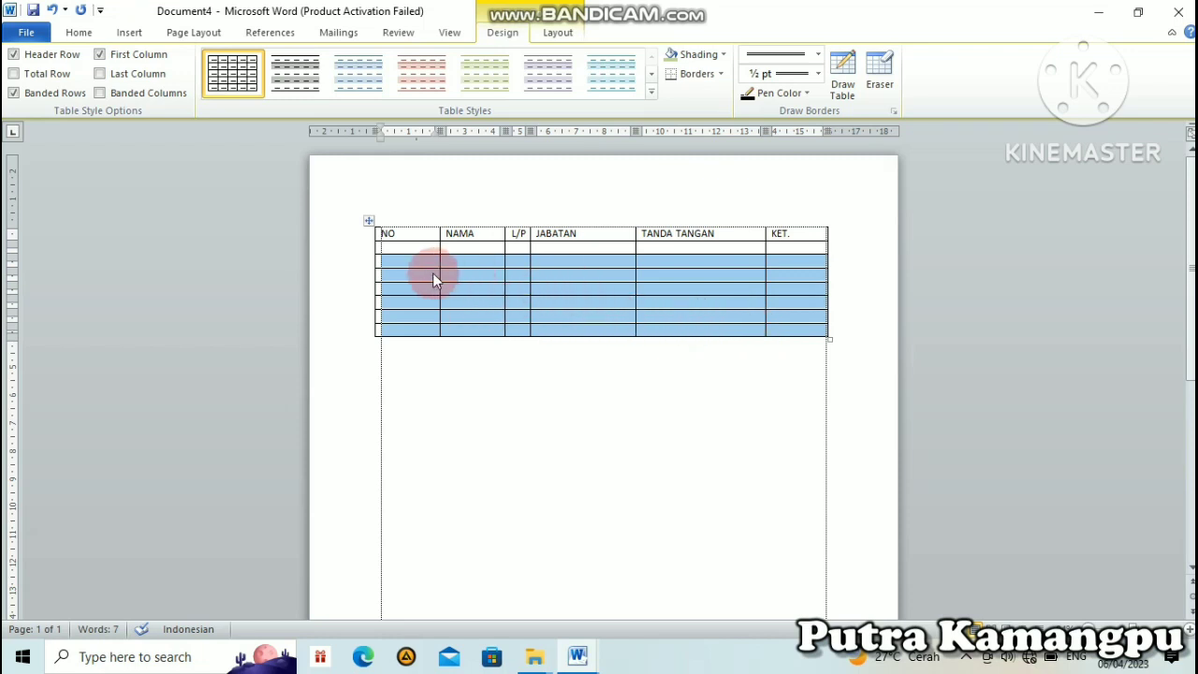
right_click(566, 284)
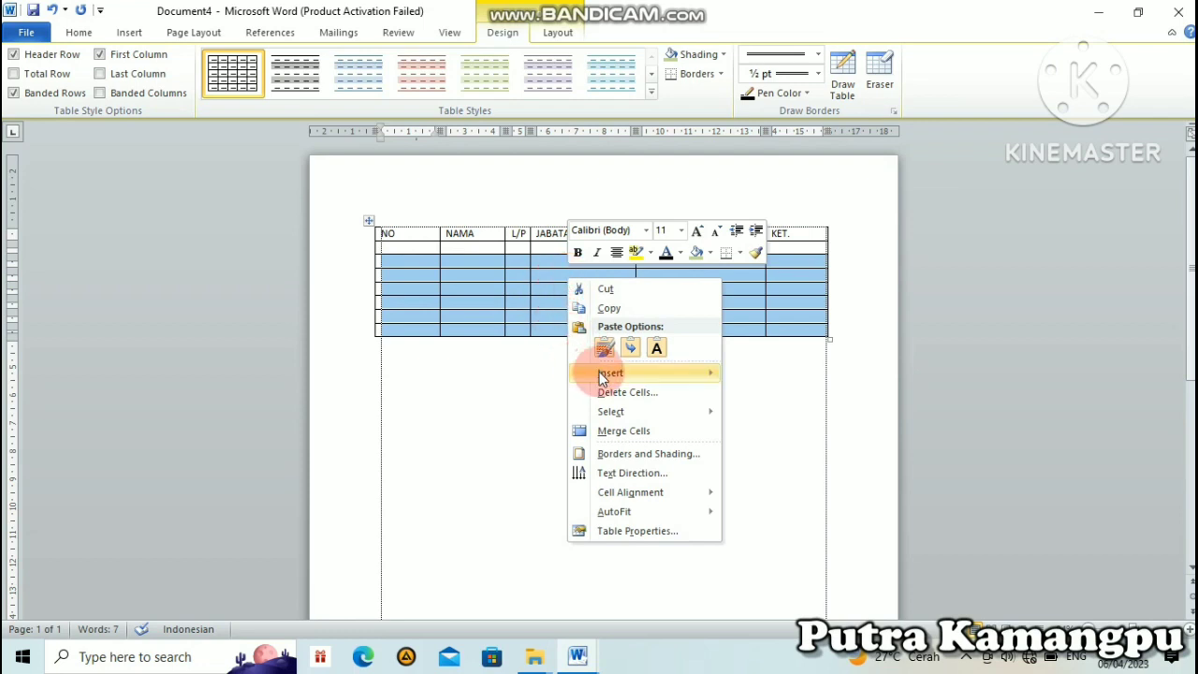
mouse_move(646, 373)
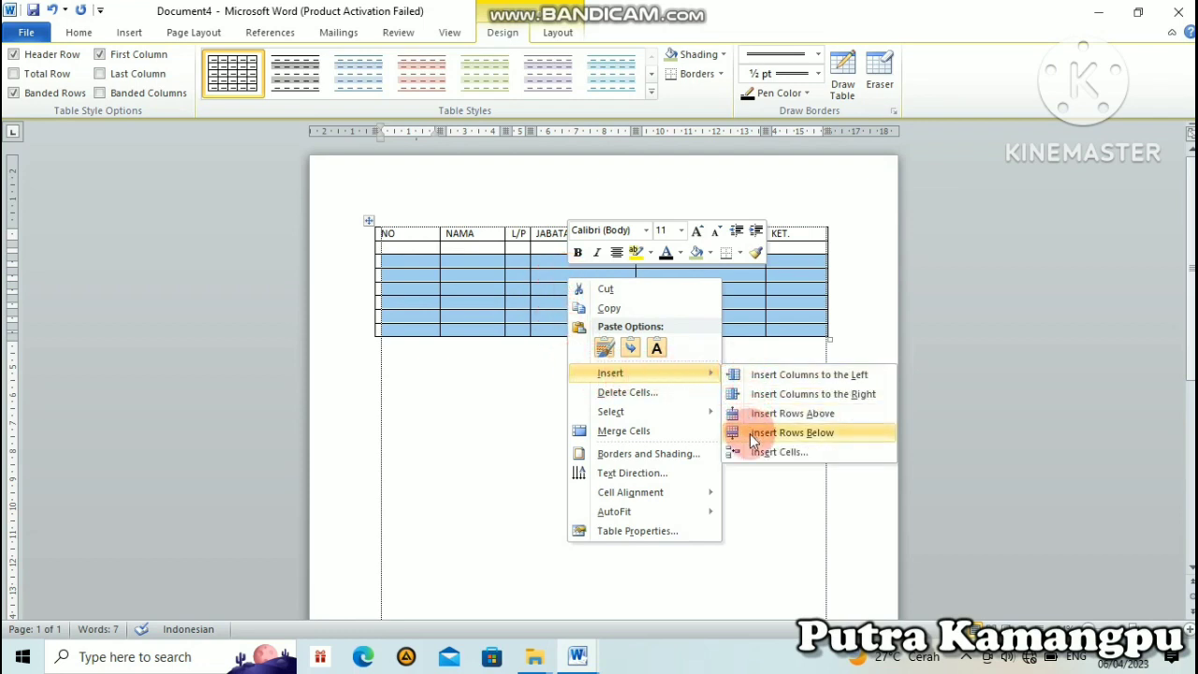
click(817, 433)
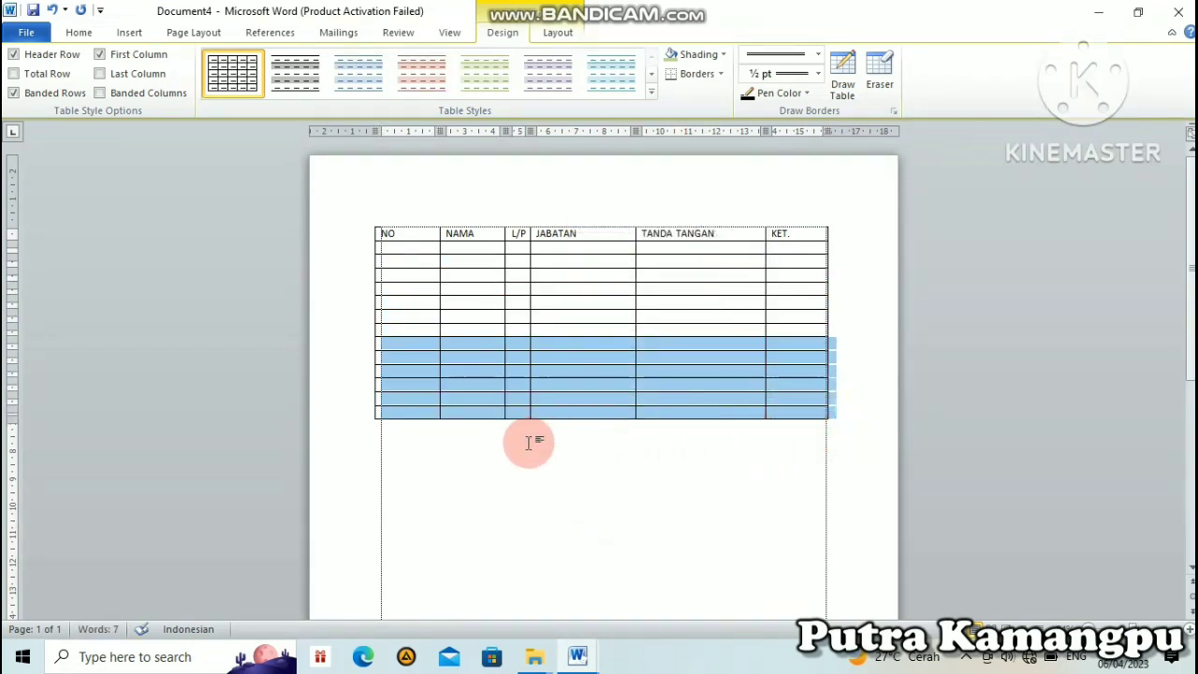
right_click(547, 371)
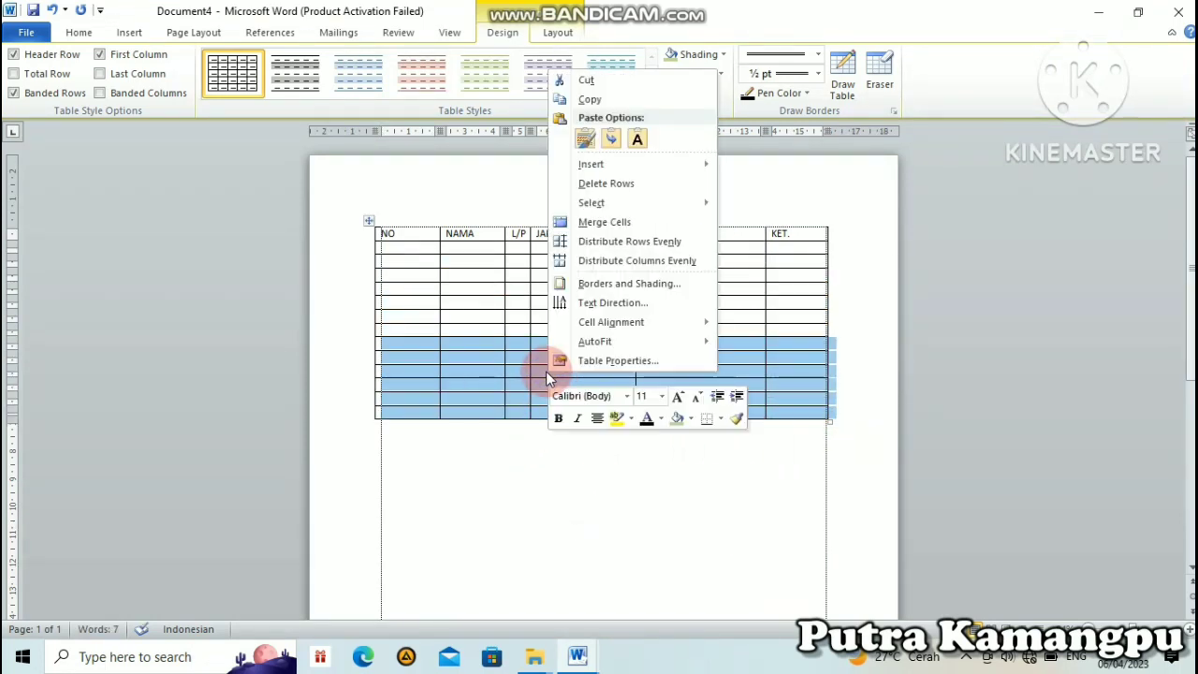
mouse_move(592, 164)
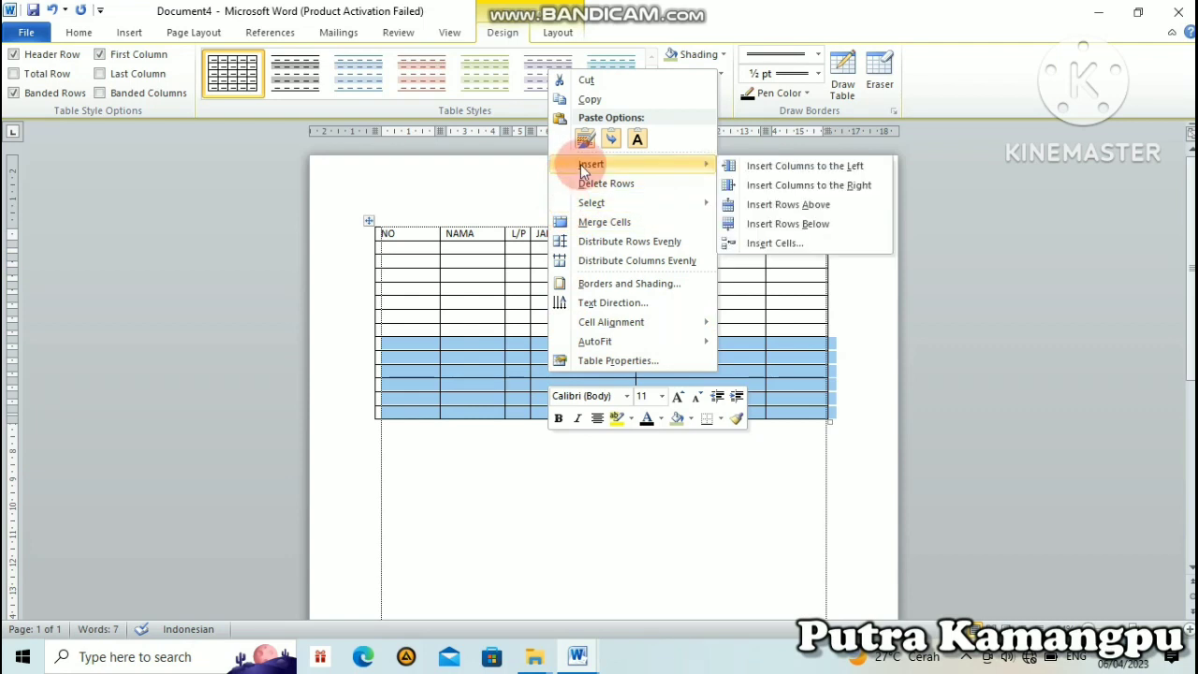
mouse_move(548, 360)
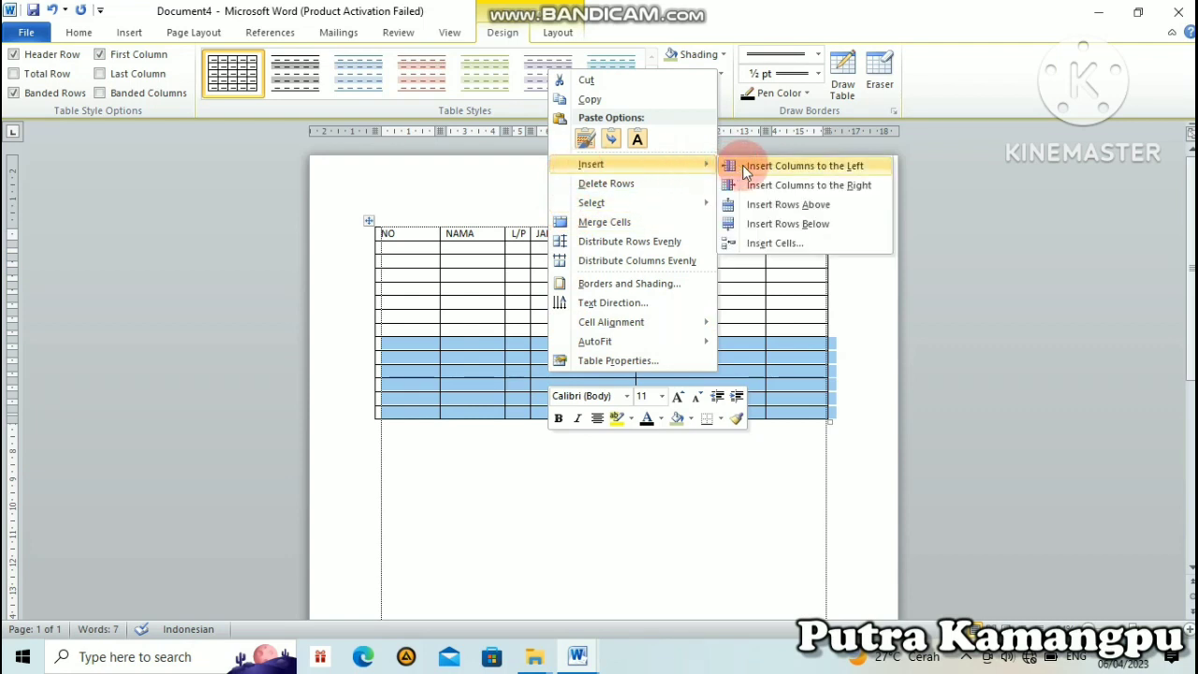
click(756, 230)
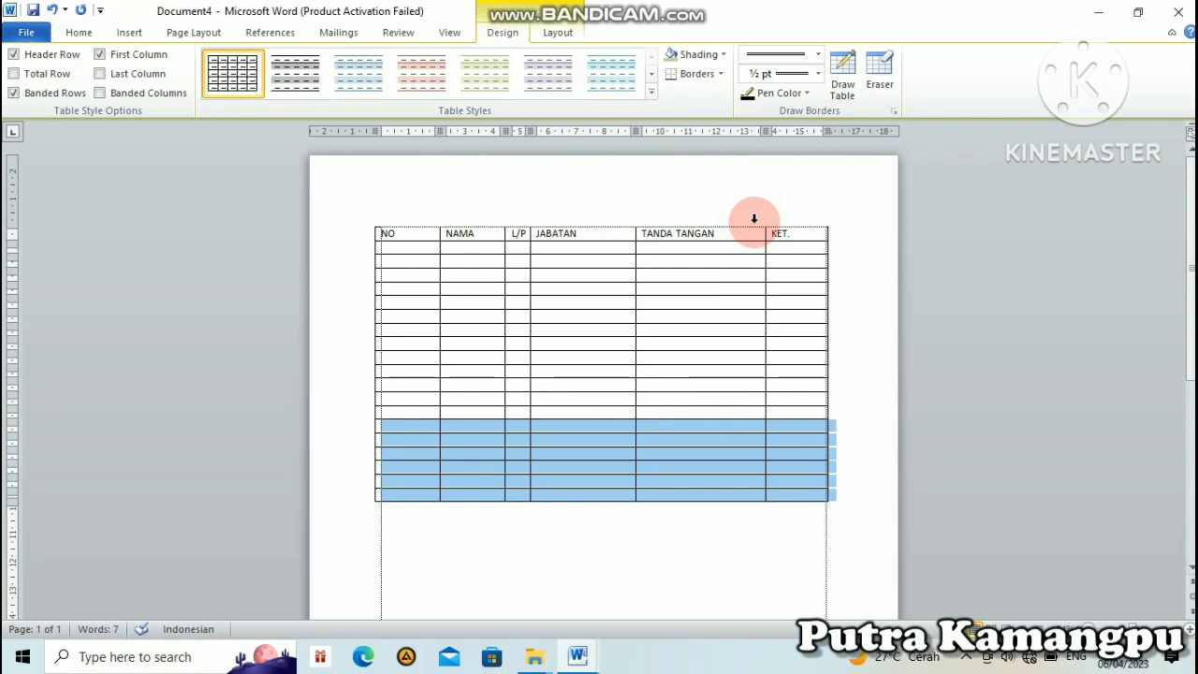
click(548, 360)
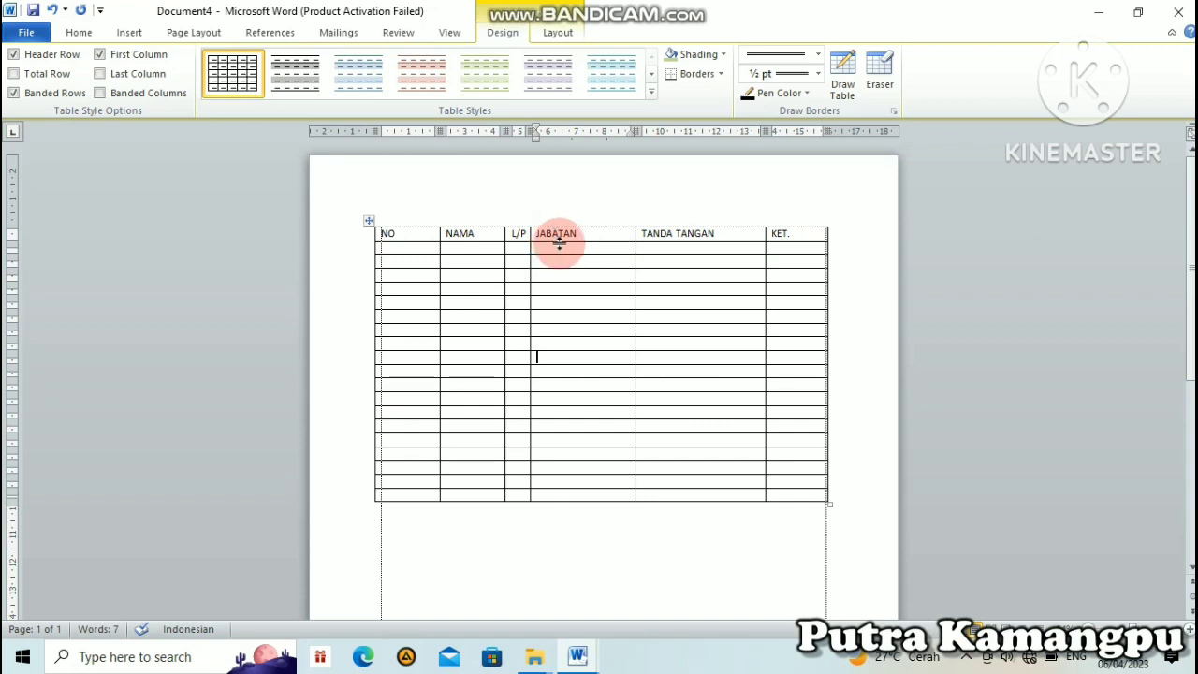
Drag the header row's lower border down to increase its height
drag(559, 242, 559, 243)
drag(558, 243, 558, 256)
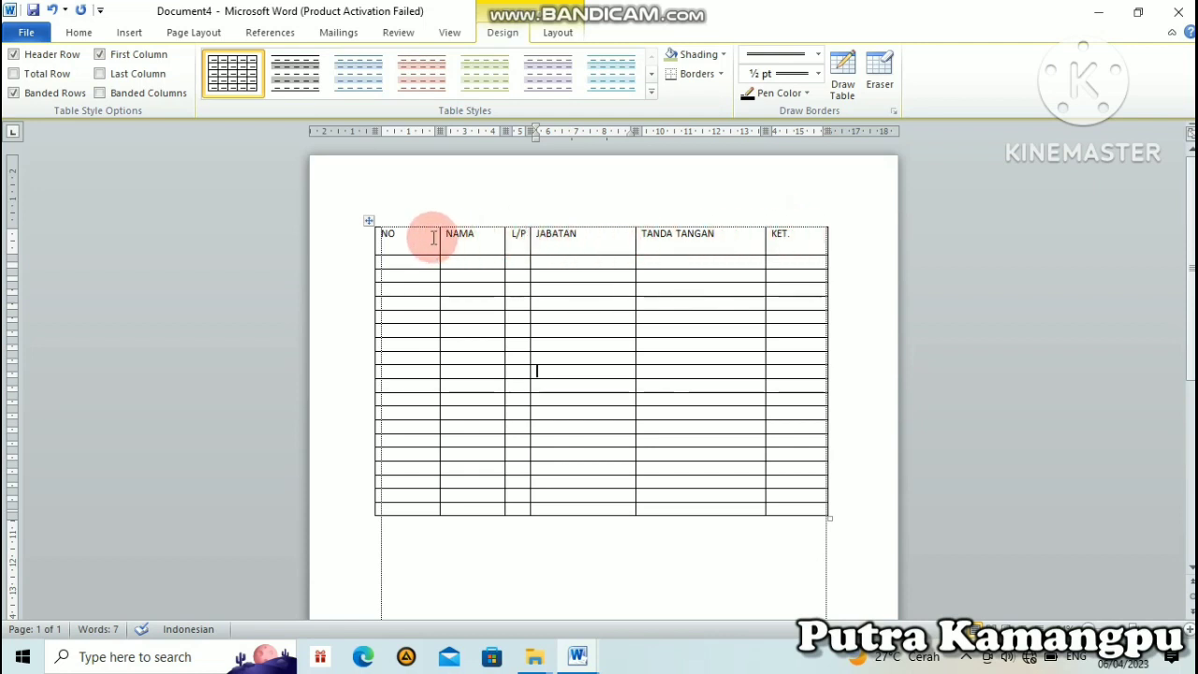
Apply Align Center to the header row cells NO through KET
drag(391, 235, 786, 241)
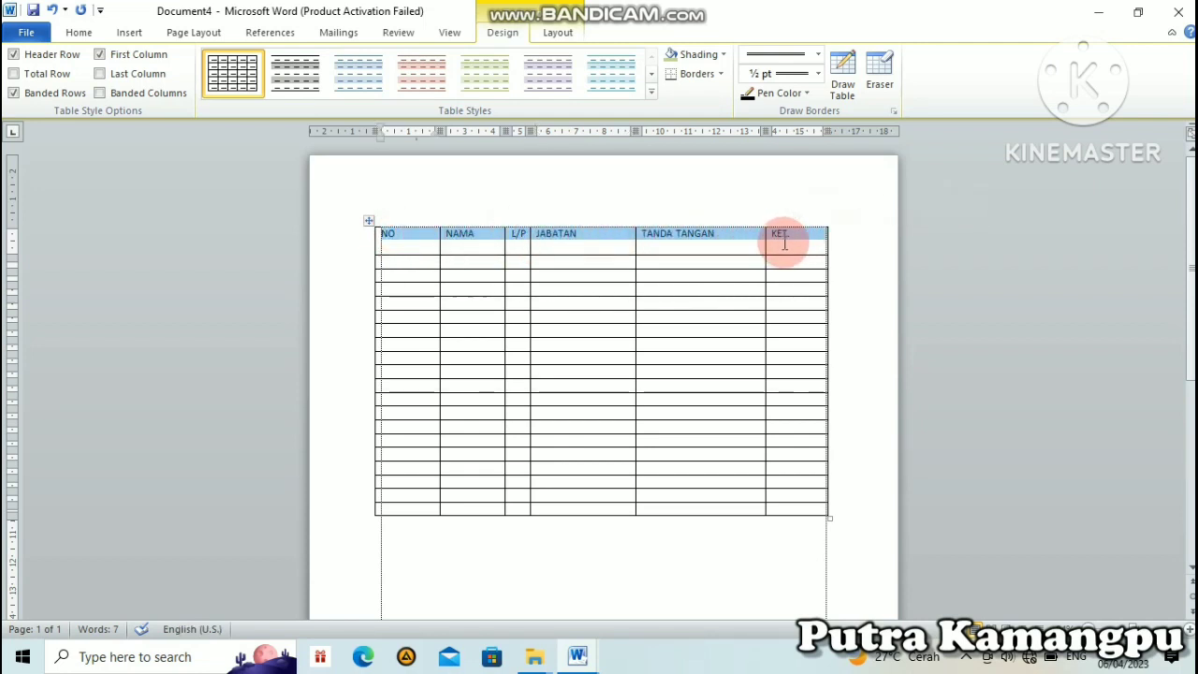
click(558, 34)
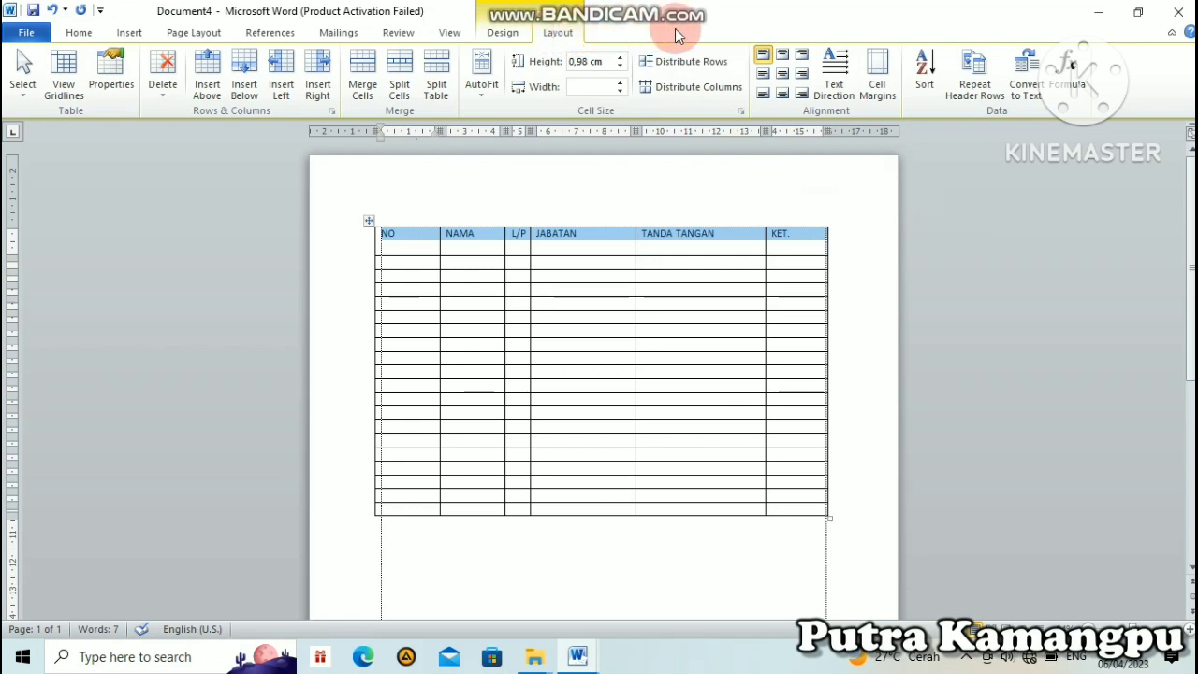
click(783, 80)
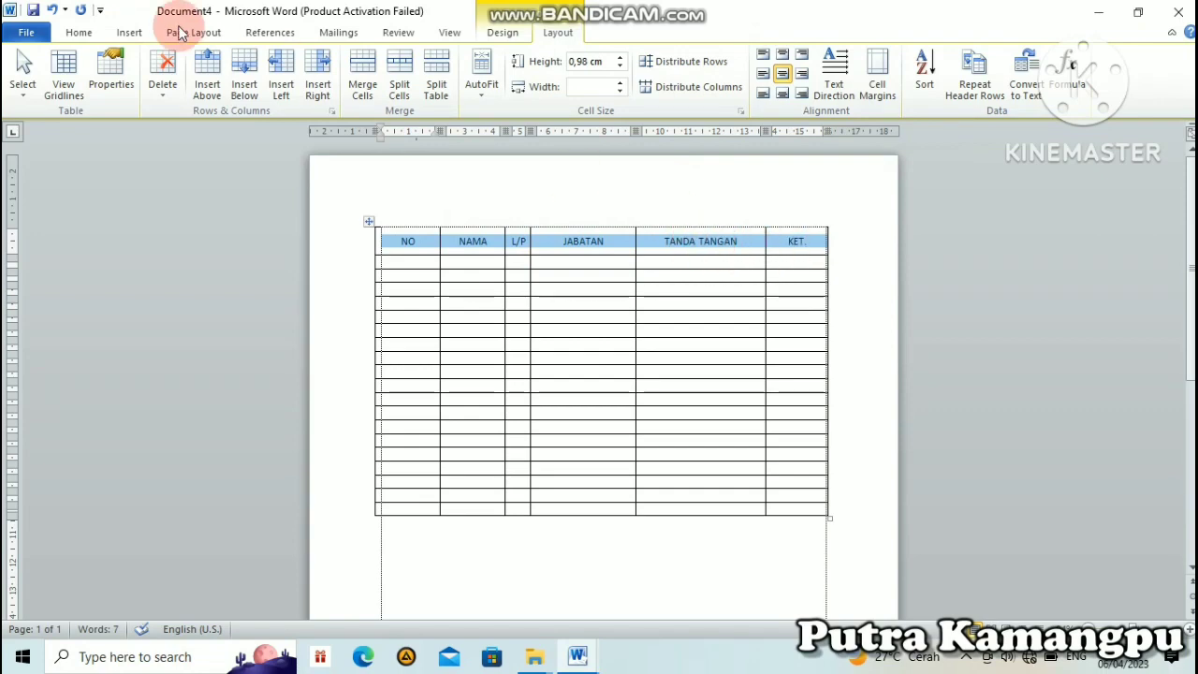
click(79, 33)
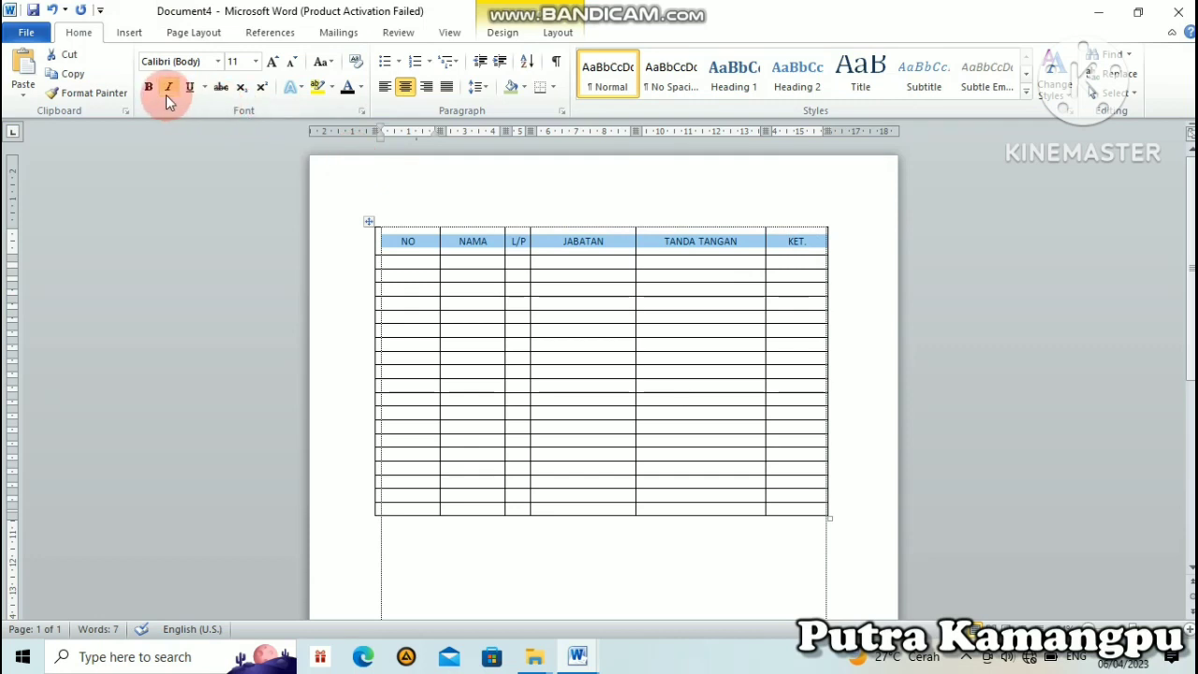
Bold the header labels NO through KET
click(148, 87)
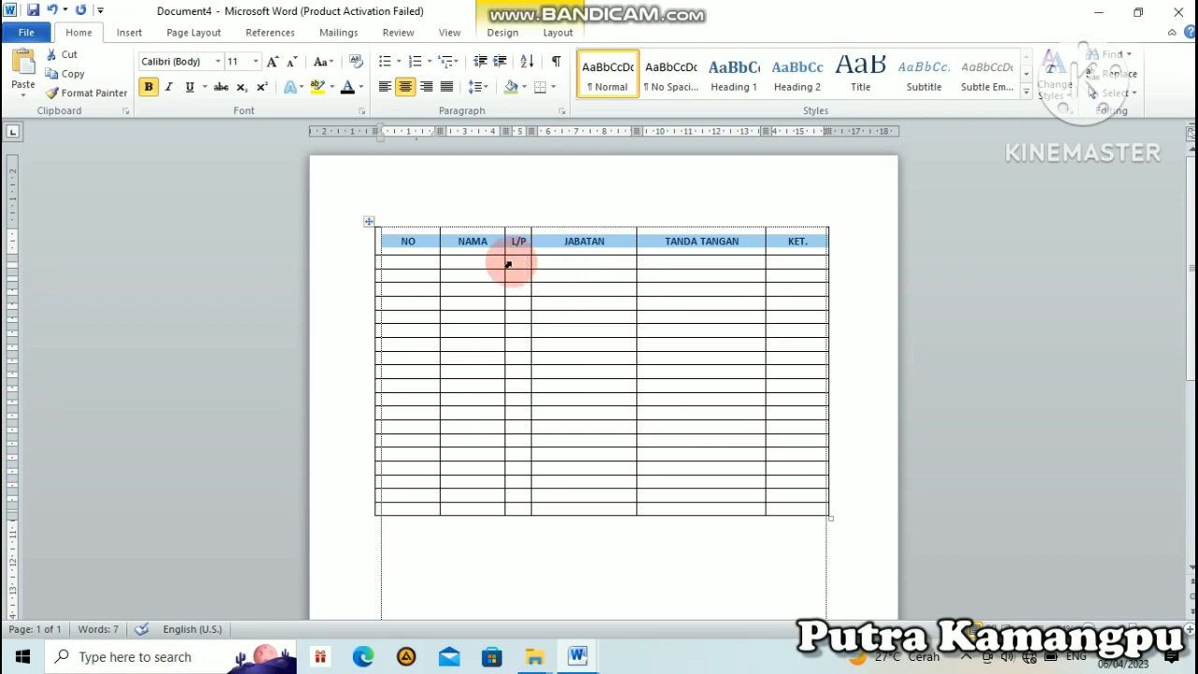
click(399, 260)
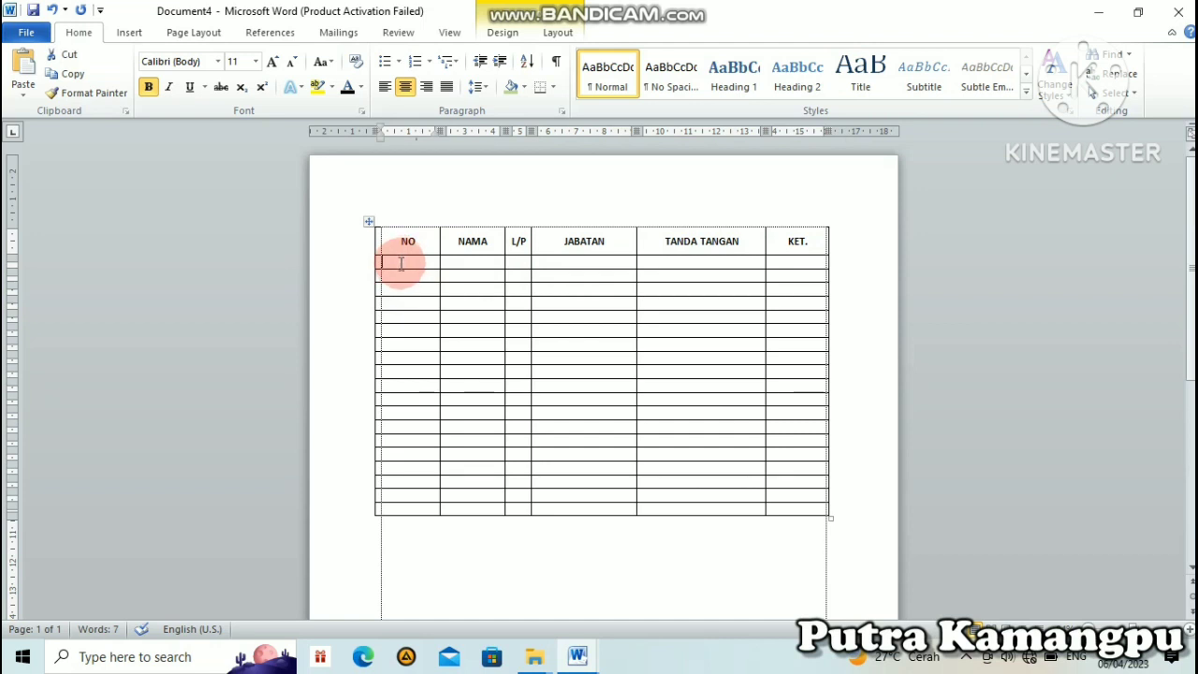
Apply 1. 2. 3. numbering to the NO column data cells, giving 1. to 19
drag(401, 265, 420, 502)
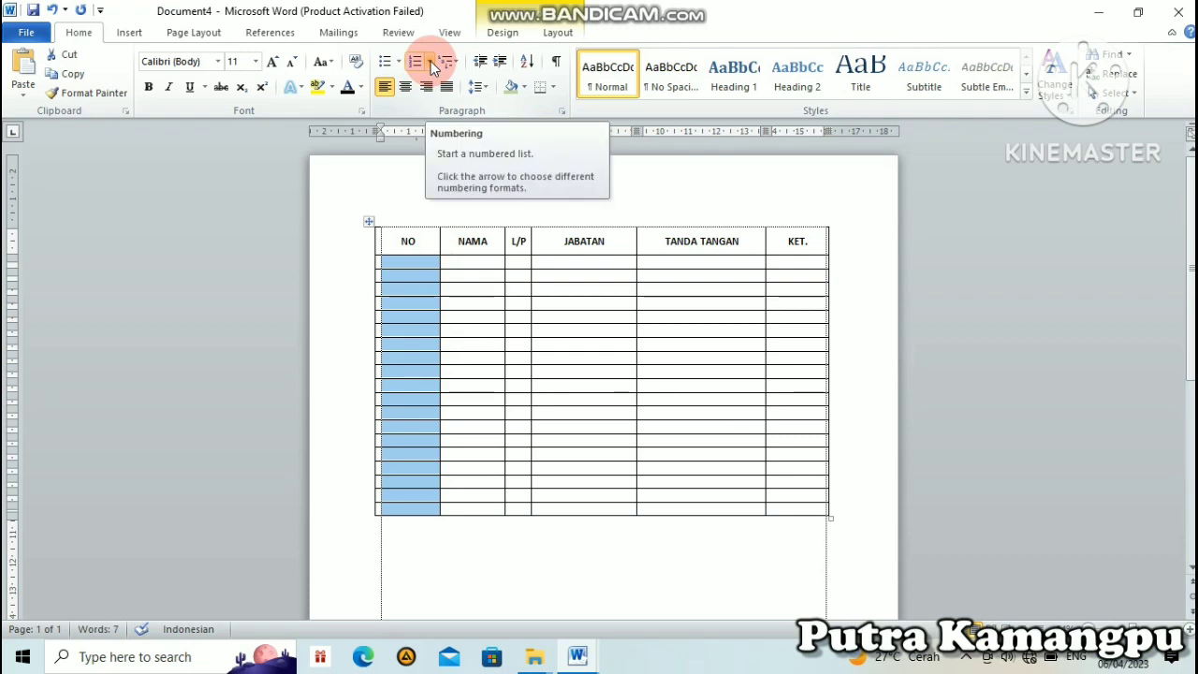
click(431, 62)
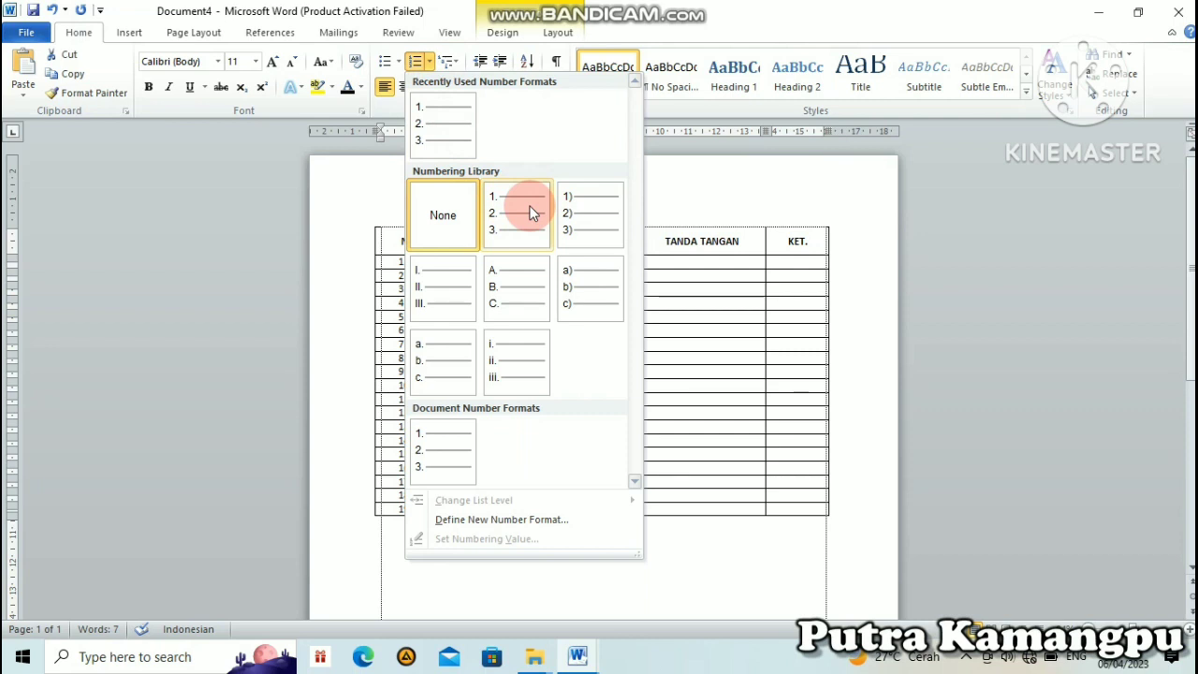
click(530, 213)
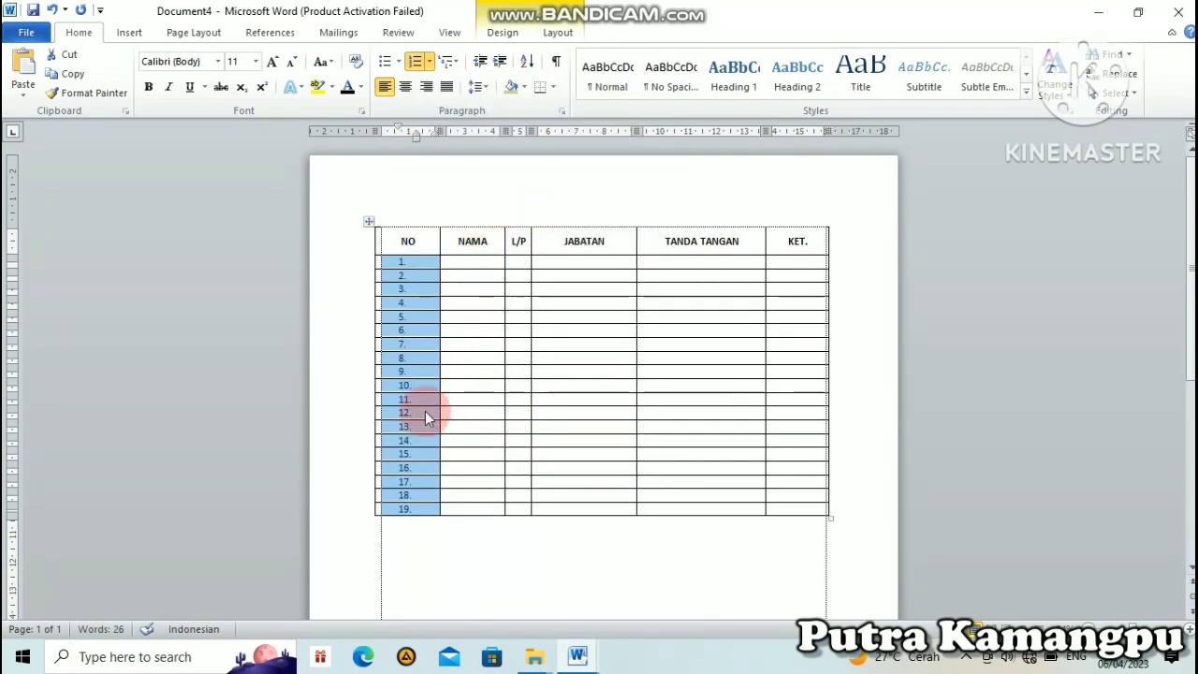
Move the ruler indent left so numbers 1. to 19. sit flush in the NO column
drag(423, 272, 416, 501)
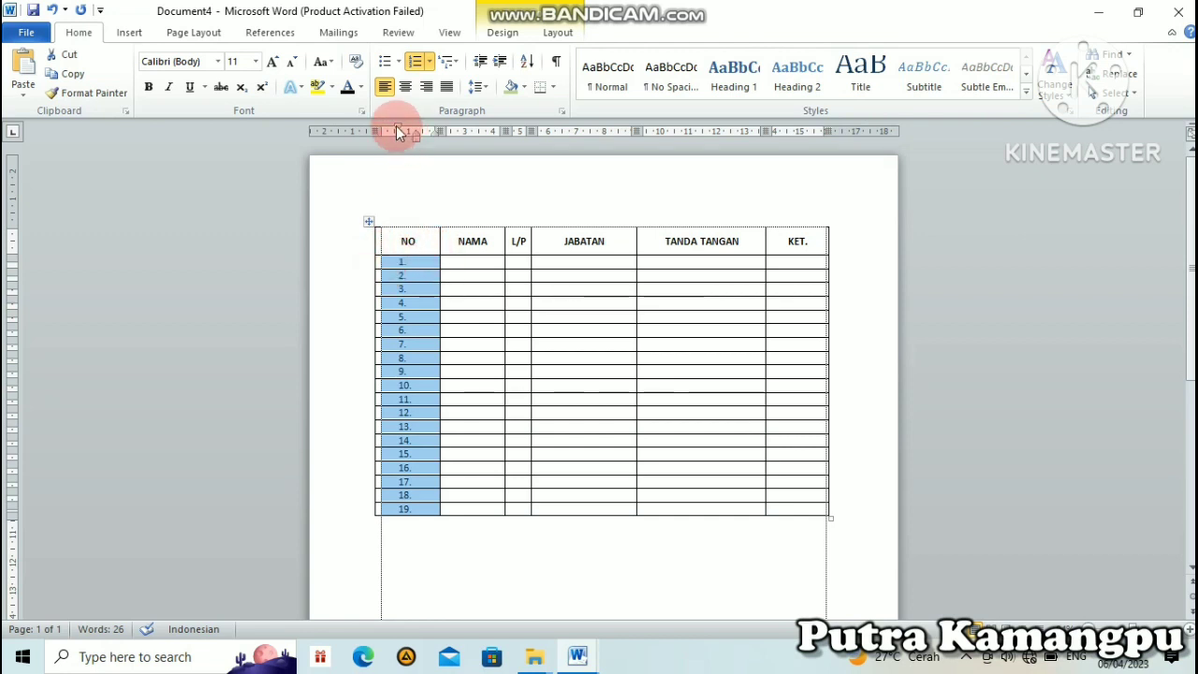
drag(397, 132, 397, 132)
drag(396, 125, 377, 120)
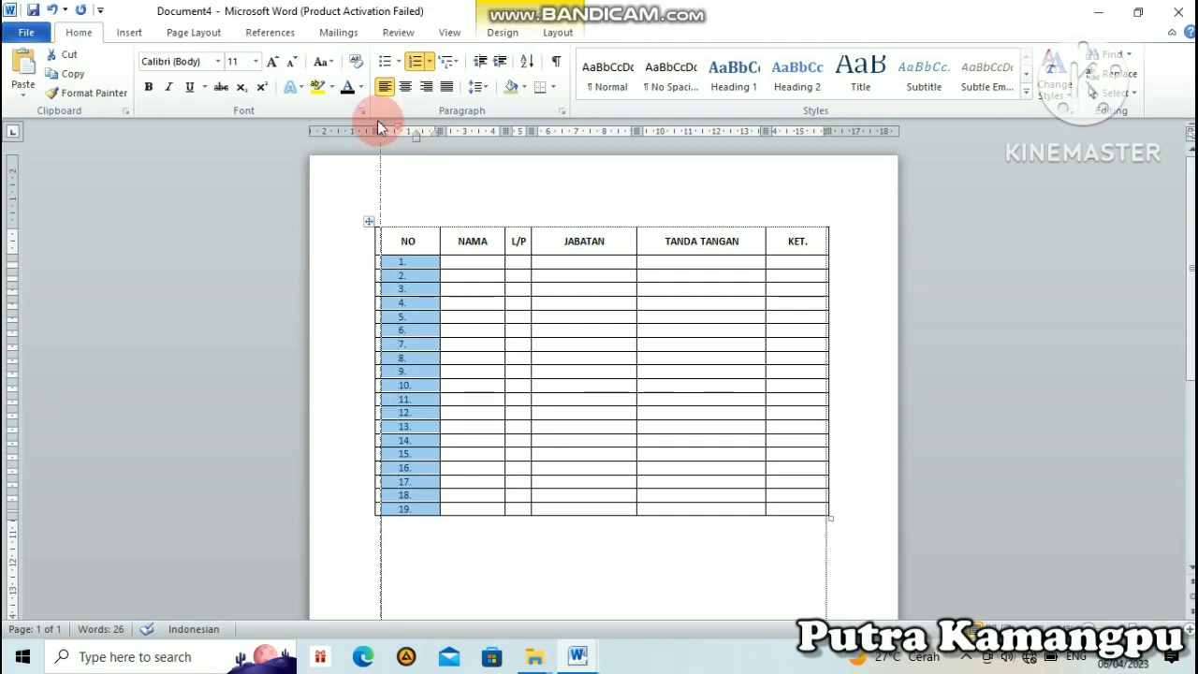
drag(378, 119, 378, 120)
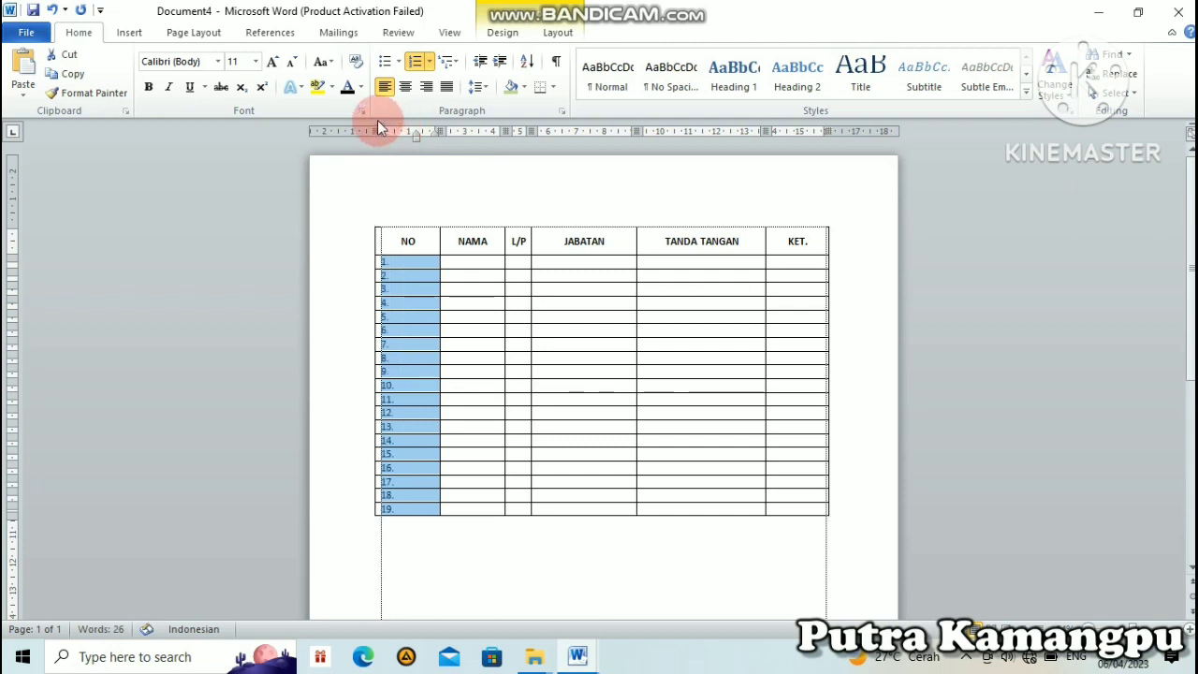
click(419, 327)
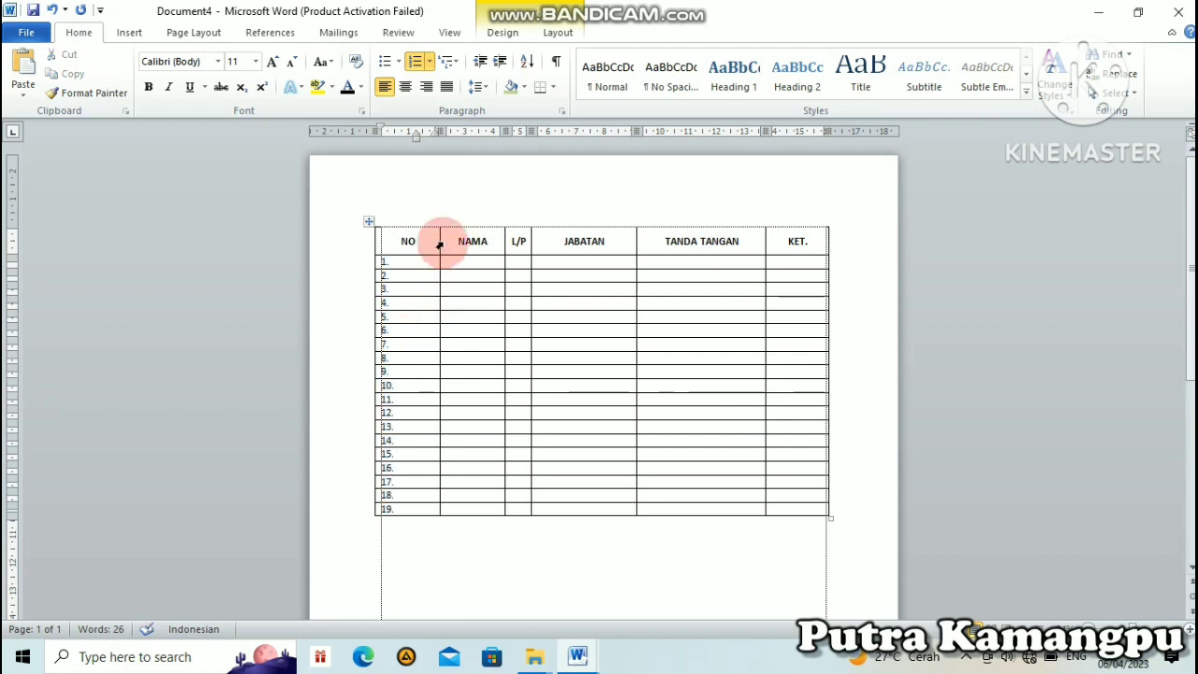
Drag the NO/NAMA border left to narrow the NO column, then select its cells 1. to 19
drag(439, 246, 409, 248)
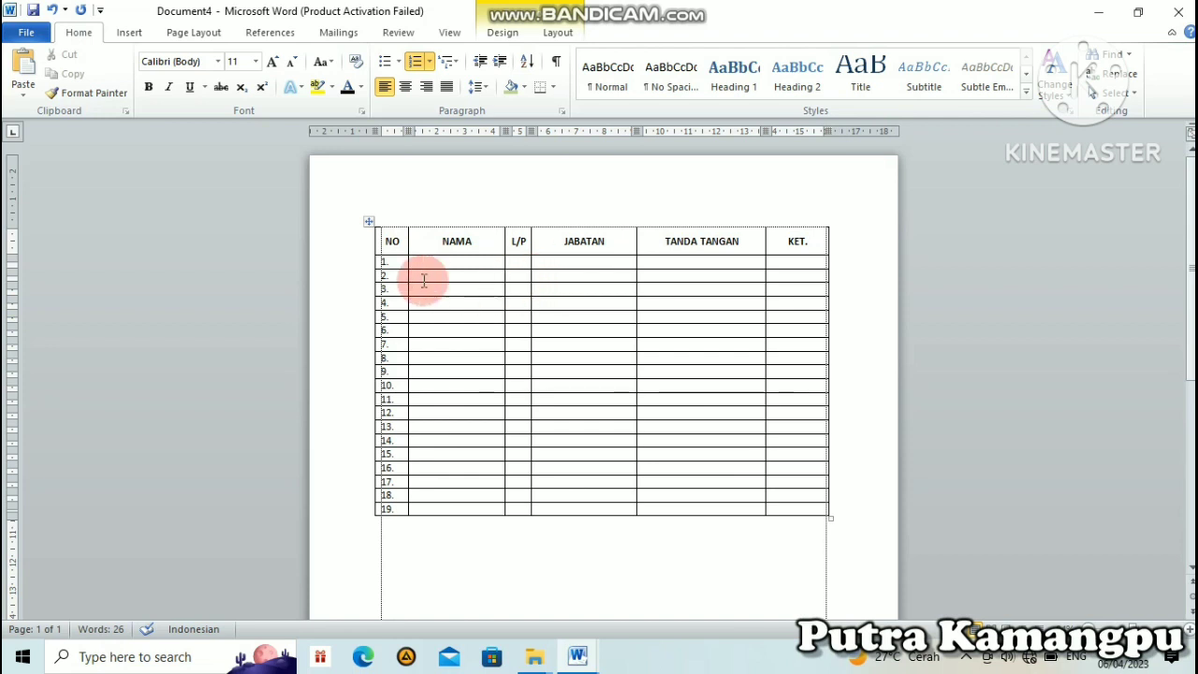
drag(393, 264, 392, 481)
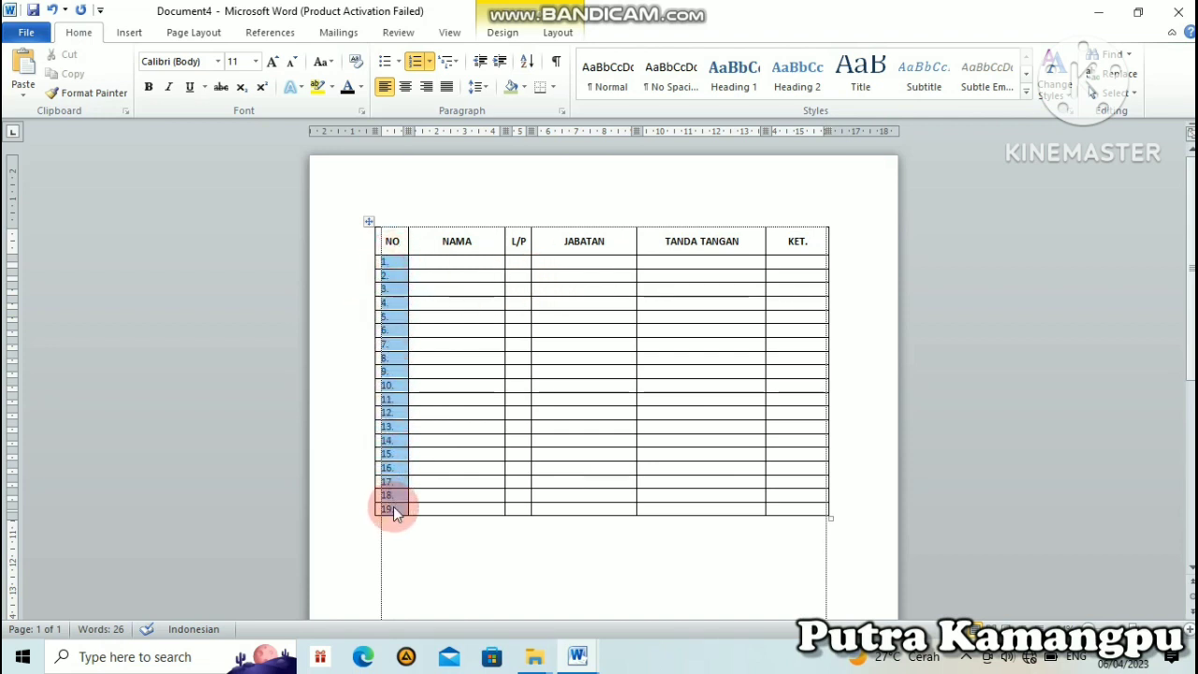
drag(393, 481, 396, 508)
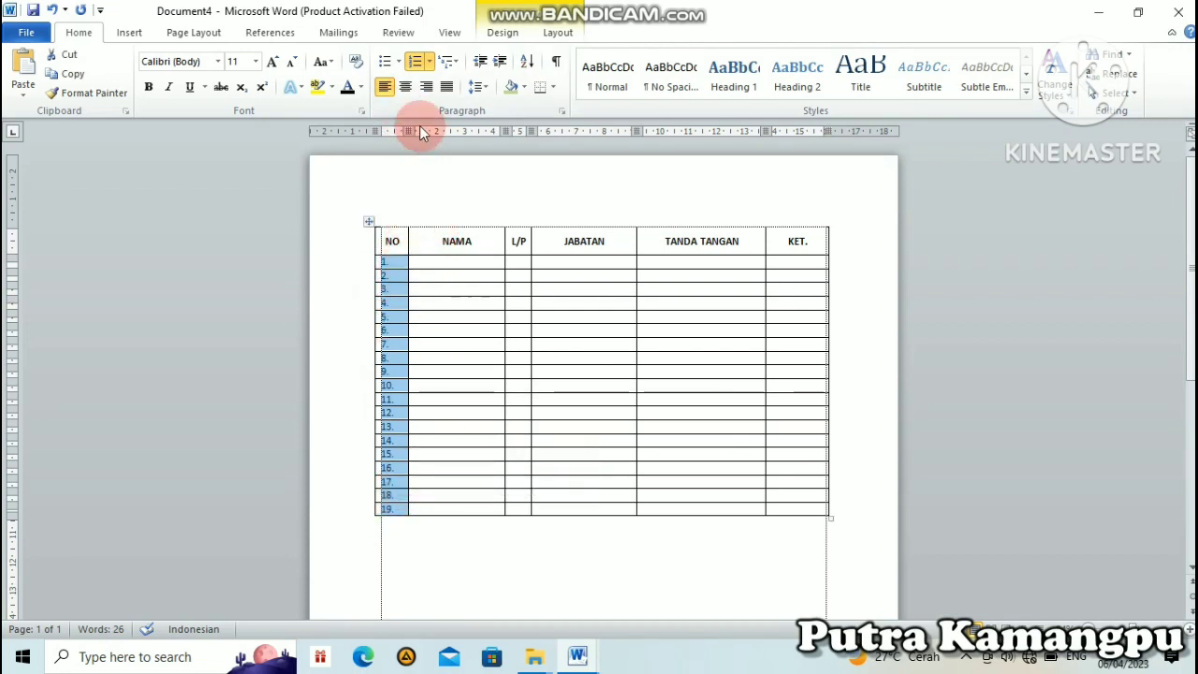
Centre the NO column numbers 1. to 19. using Center and Table Layout's Align Center
click(405, 89)
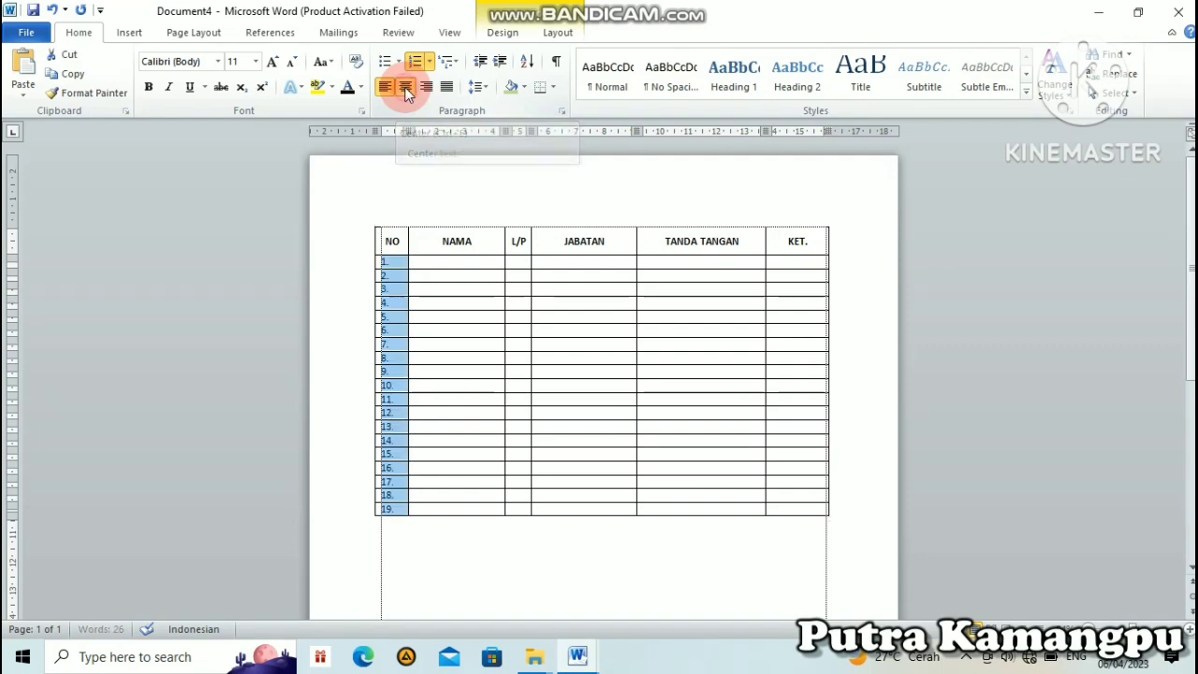
click(561, 34)
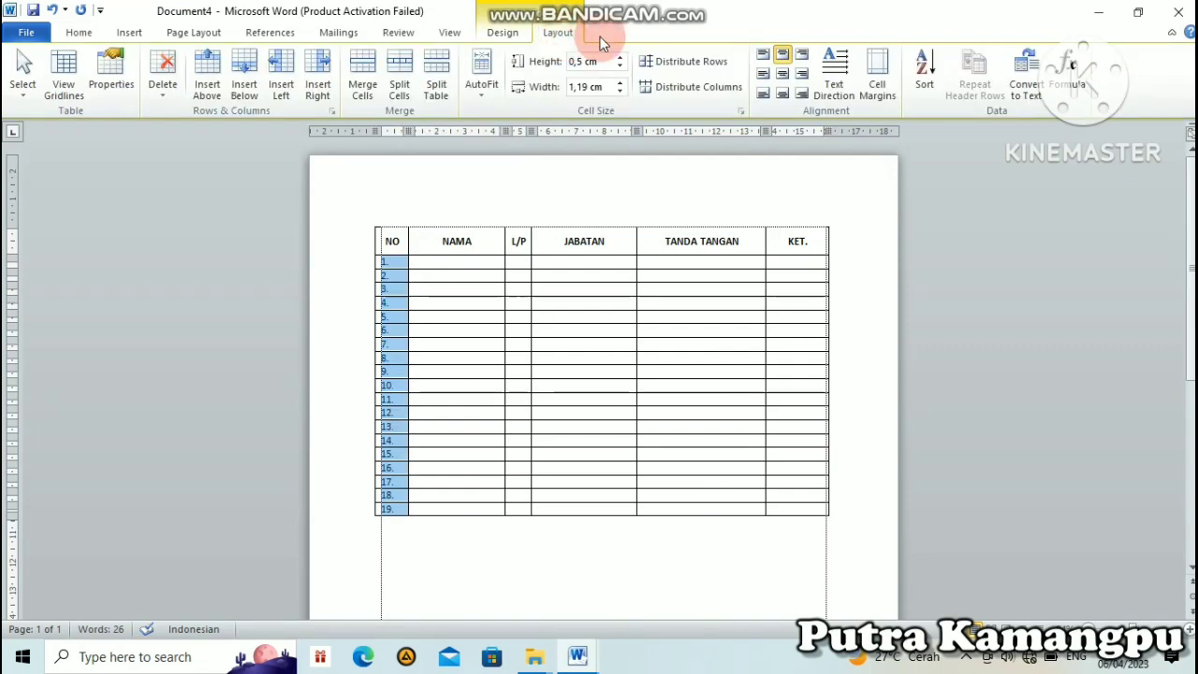
click(784, 78)
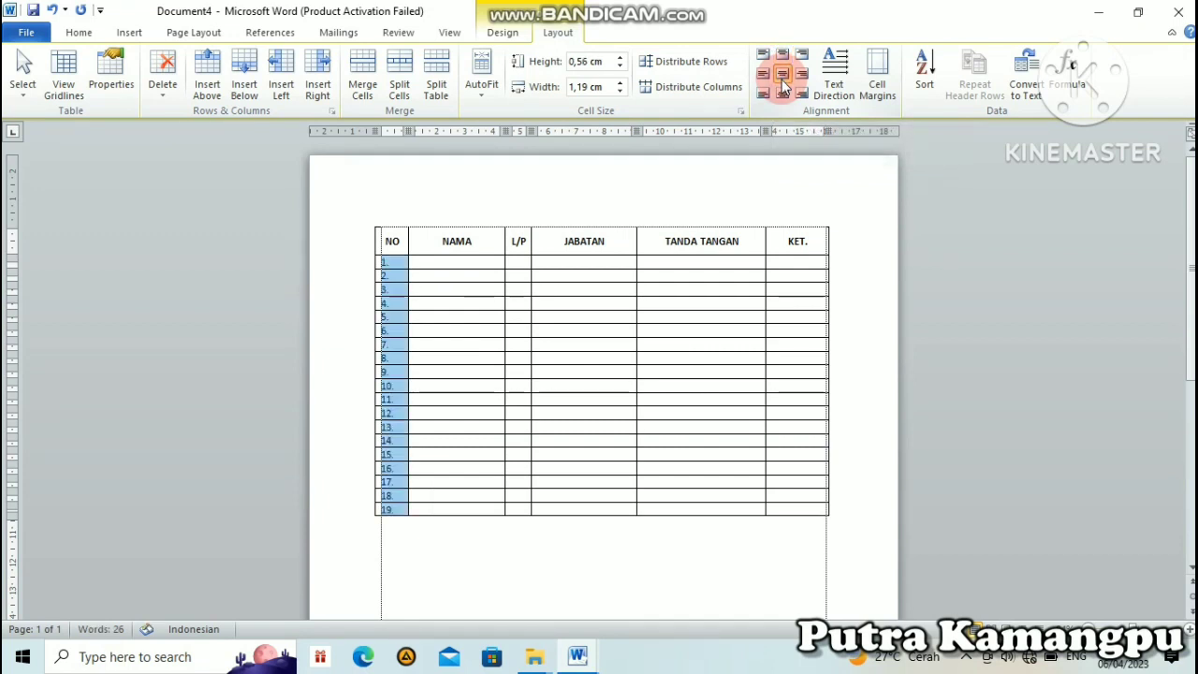
click(450, 345)
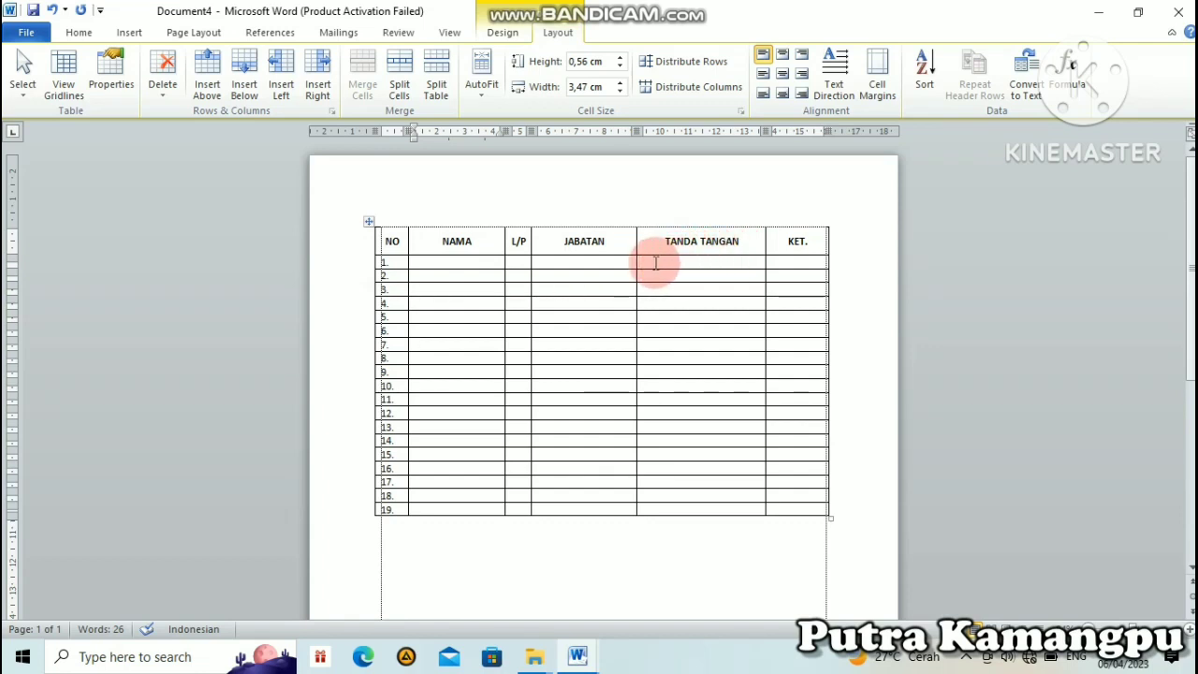
Select the TANDA TANGAN data cells and apply the 1. 2. 3. numbering format
drag(657, 263, 669, 503)
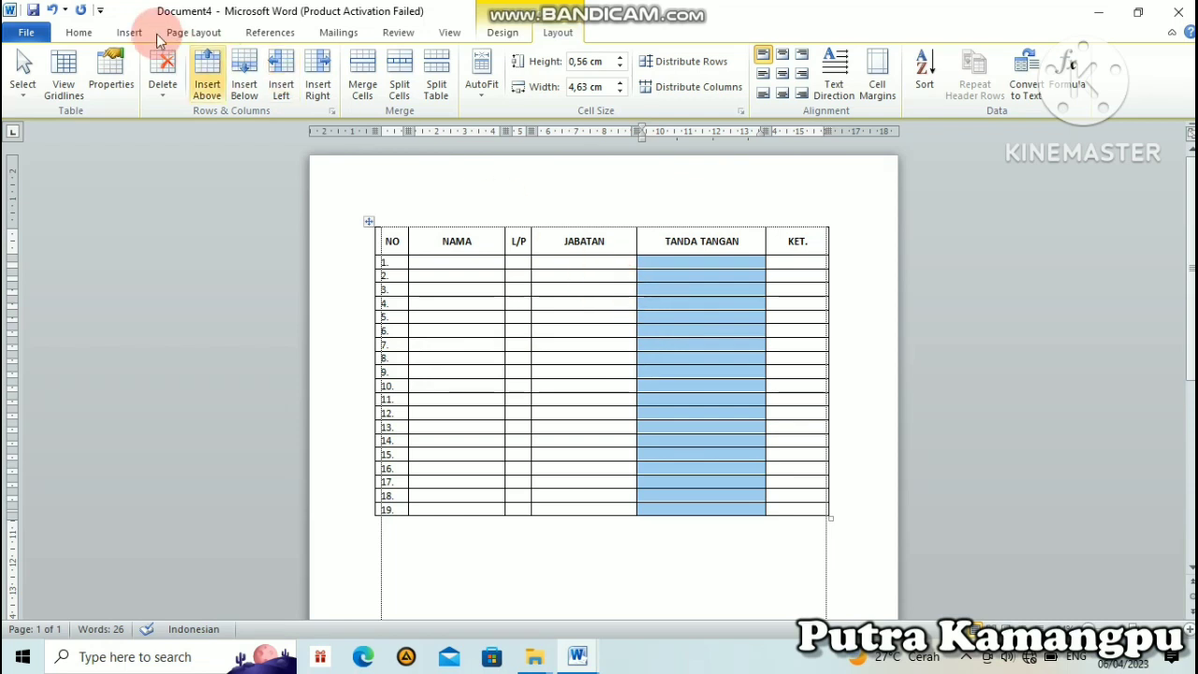
click(79, 32)
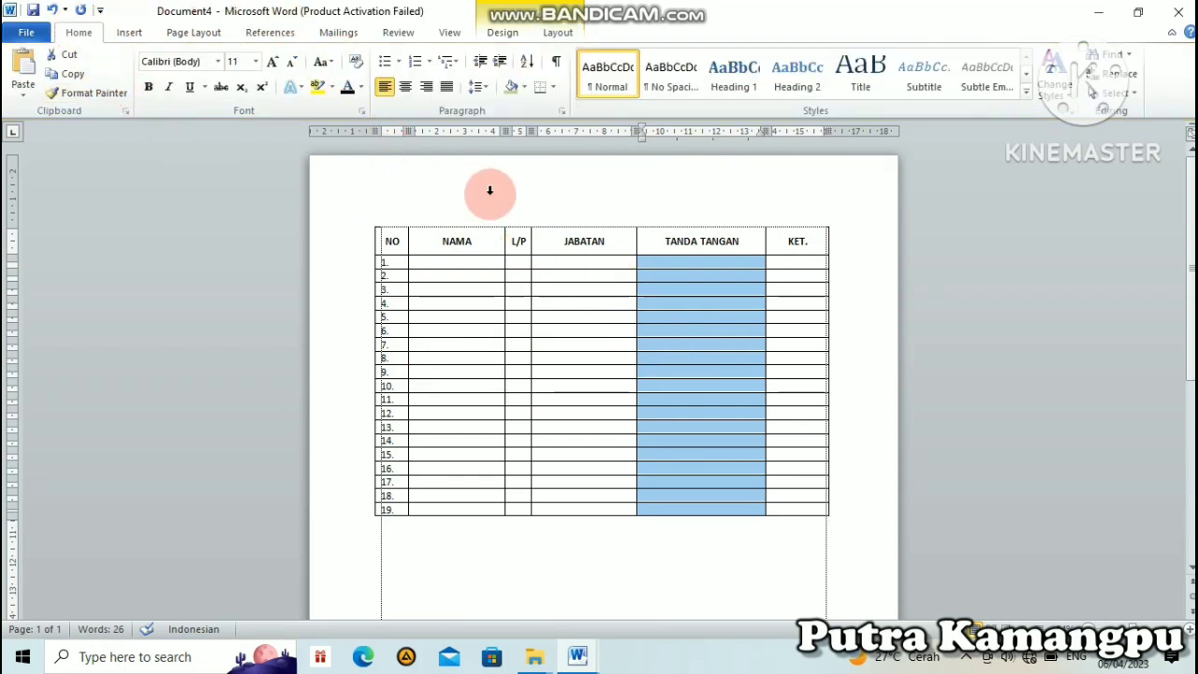
click(429, 61)
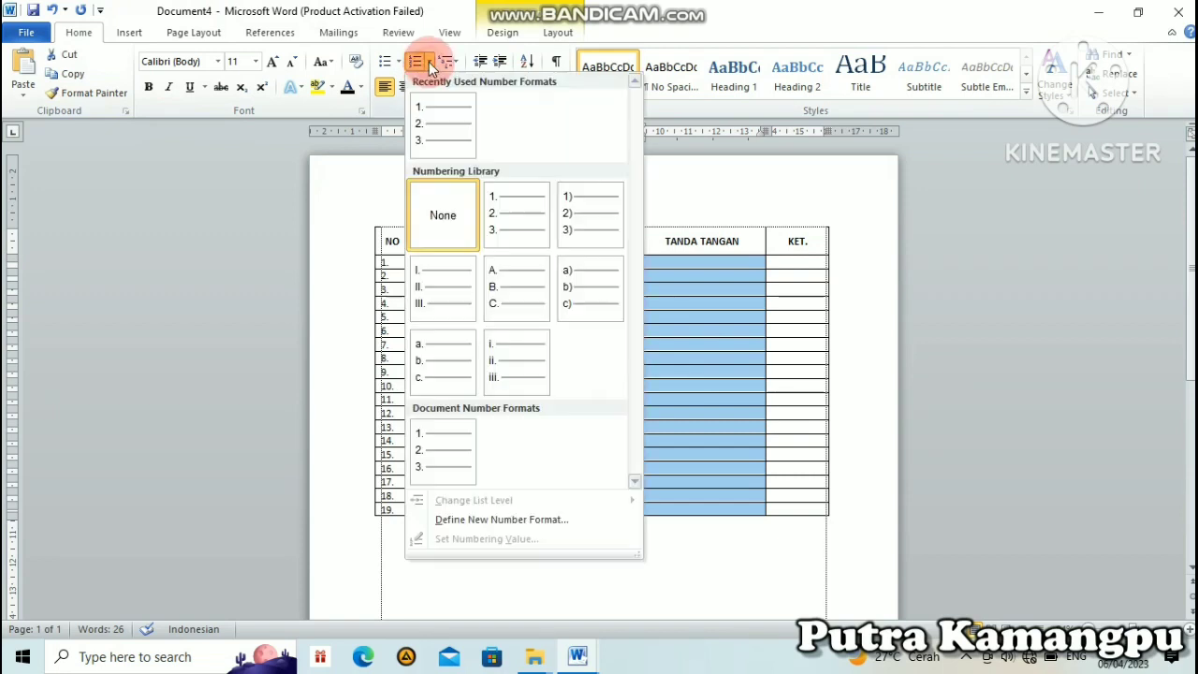
click(501, 206)
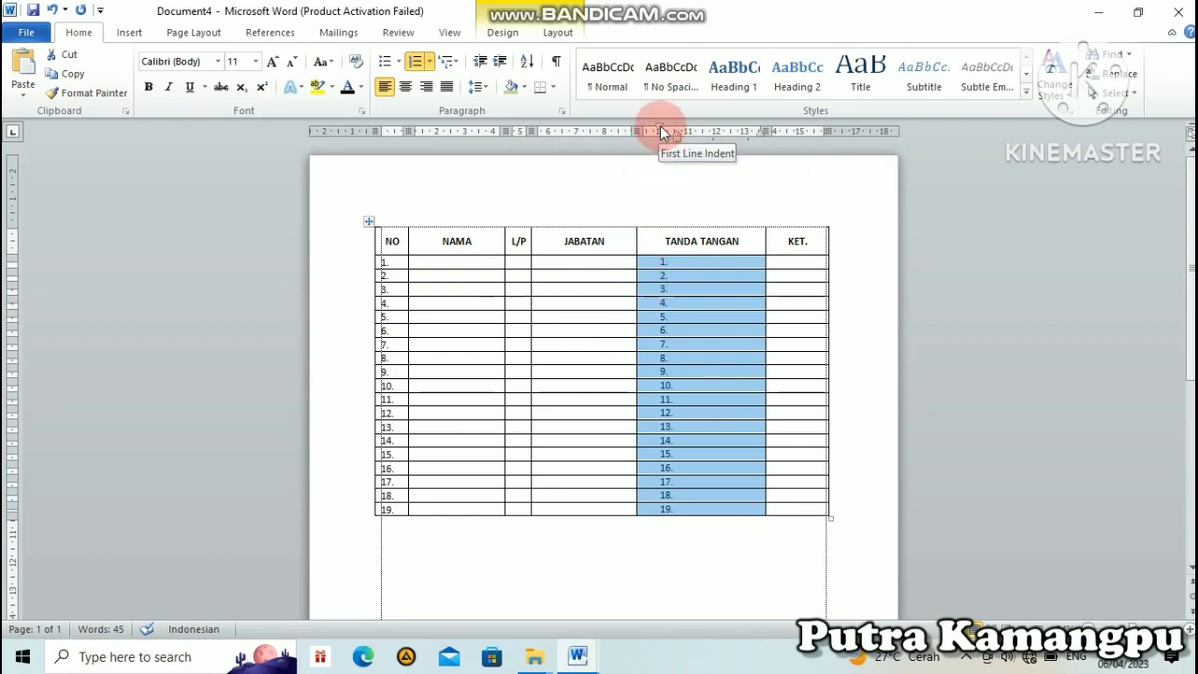
drag(661, 132, 661, 132)
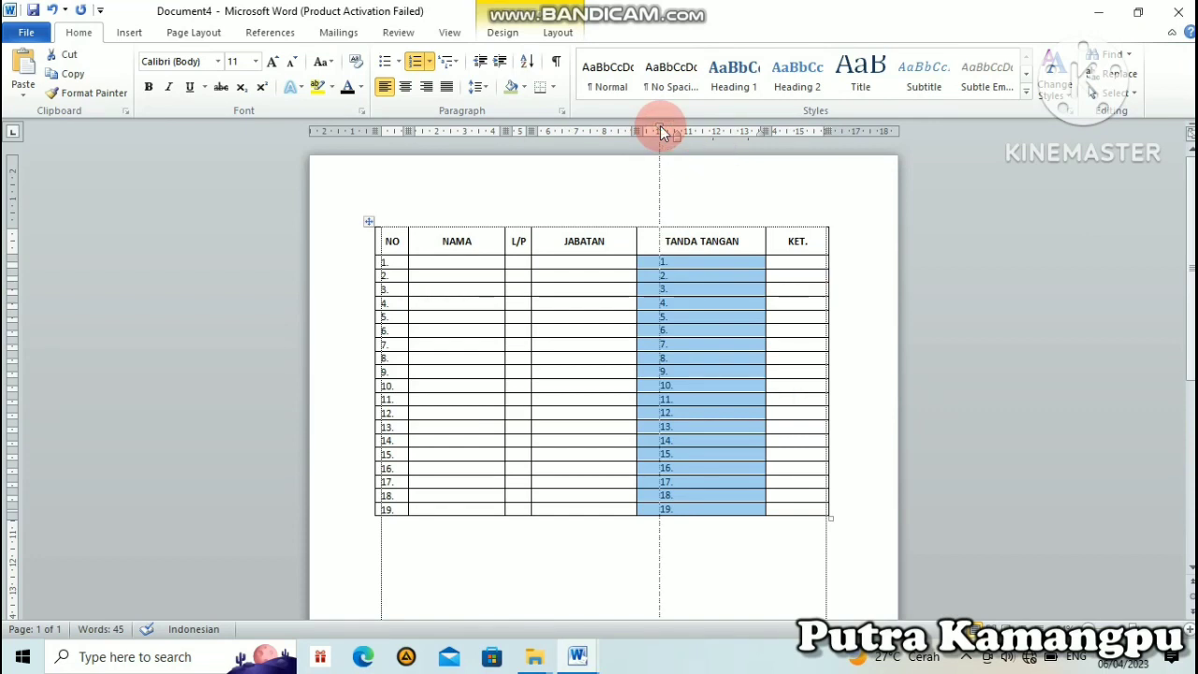
drag(660, 126, 649, 126)
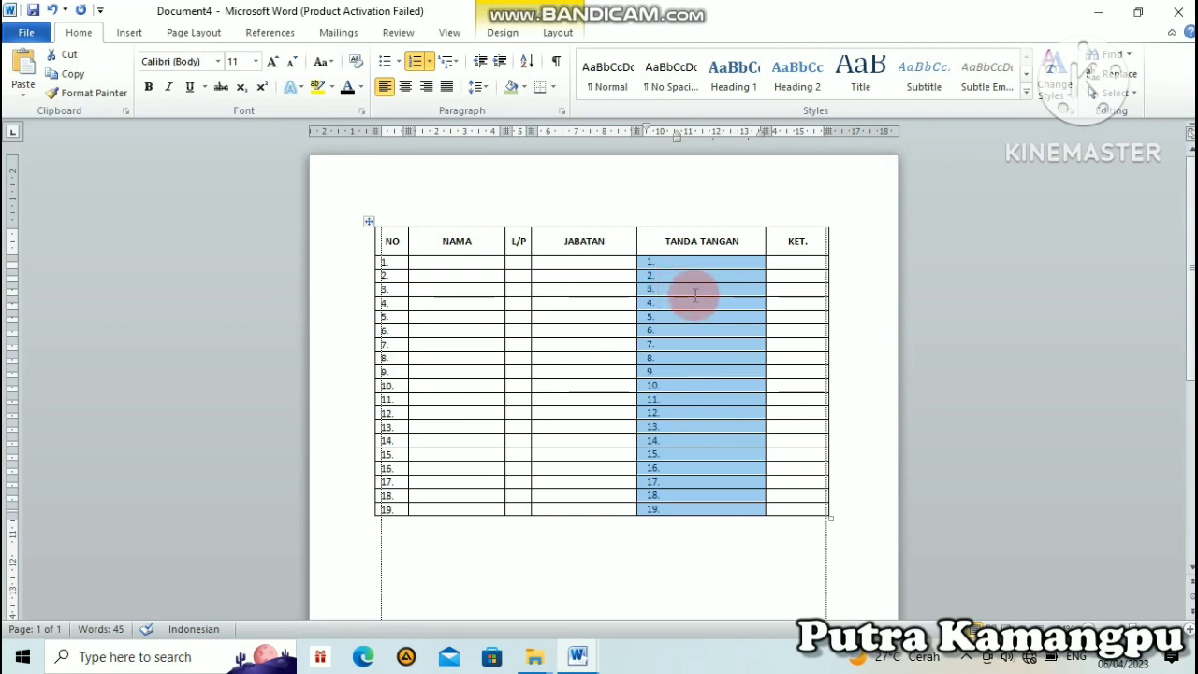
click(693, 292)
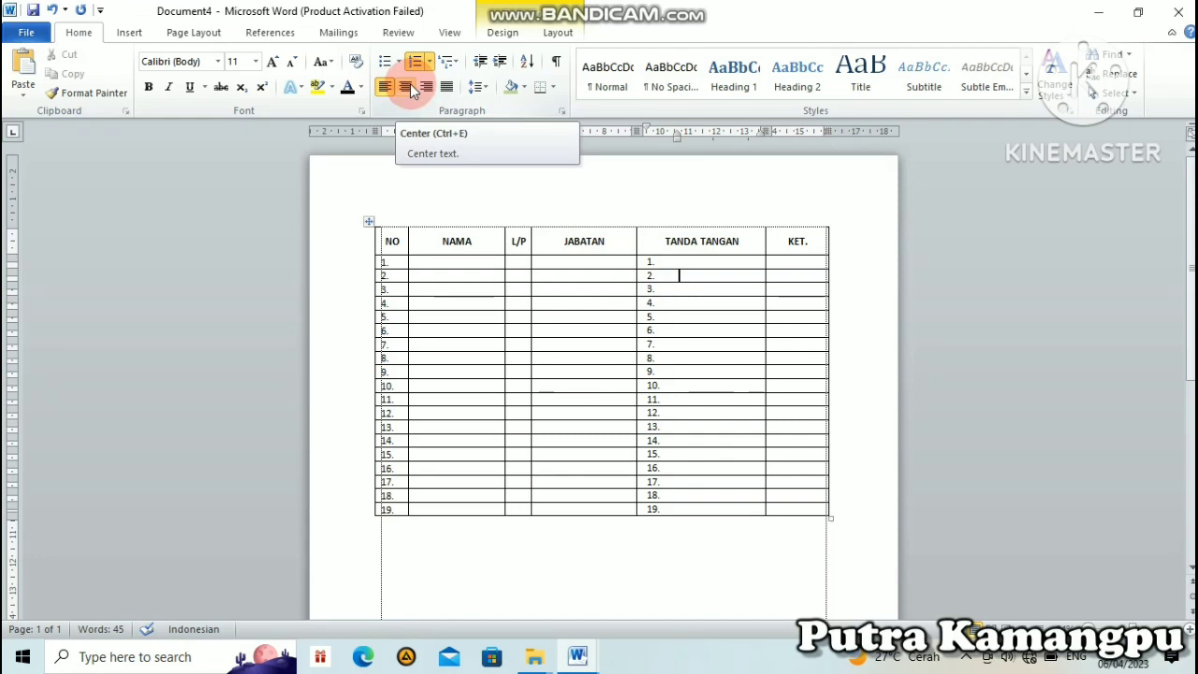
Centre the 2. signature number and copy that formatting to the 4., 6. and 8. entries
click(406, 86)
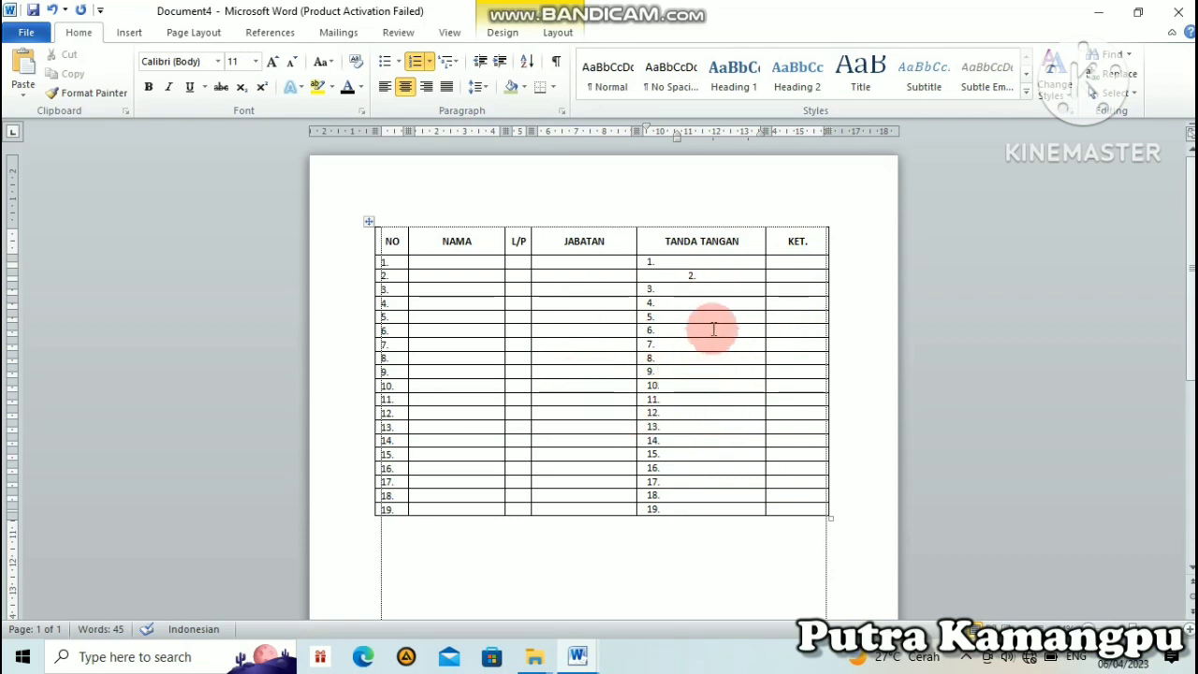
click(702, 275)
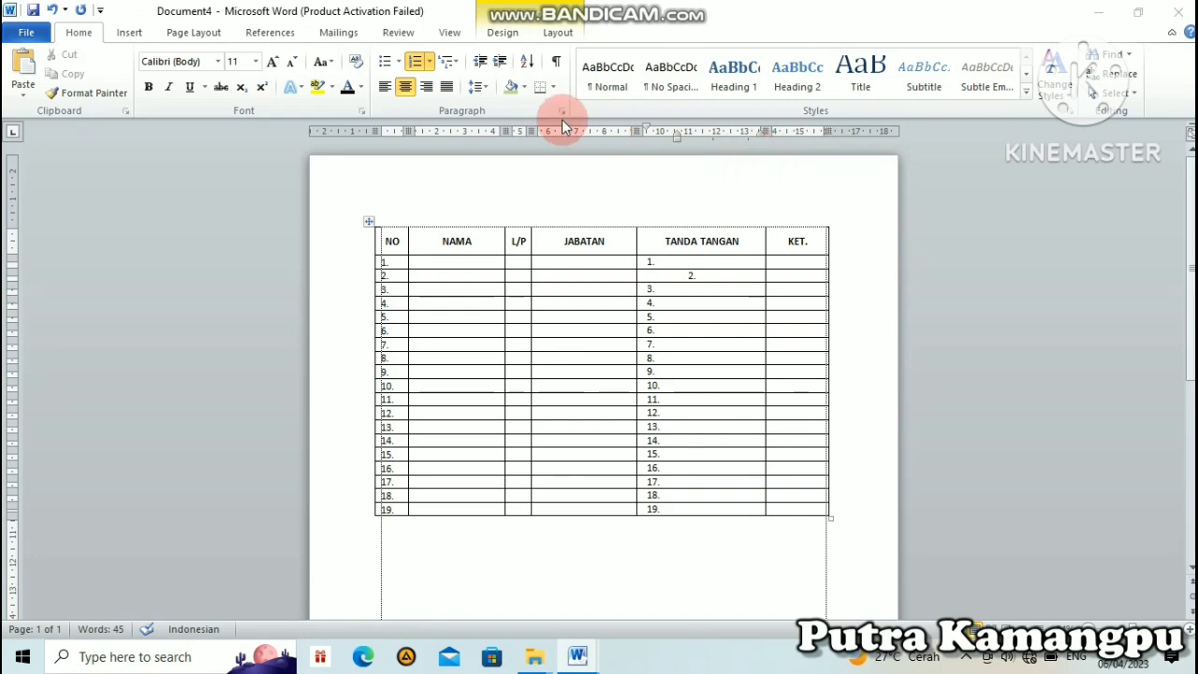
click(90, 94)
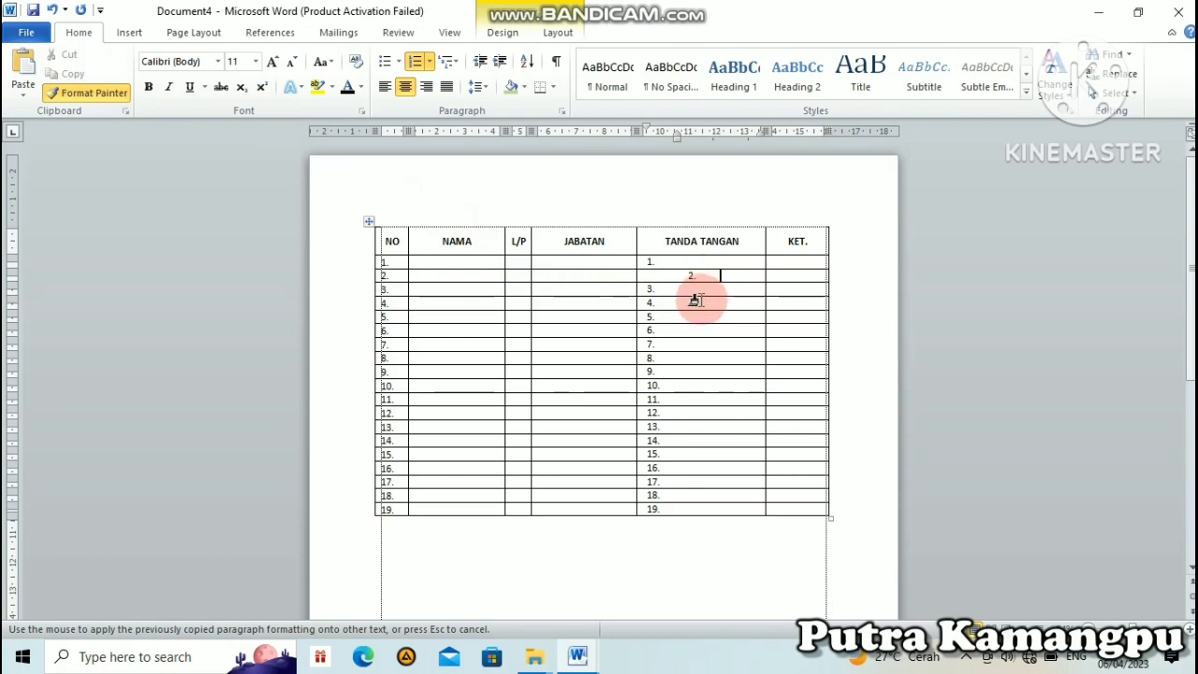
click(696, 300)
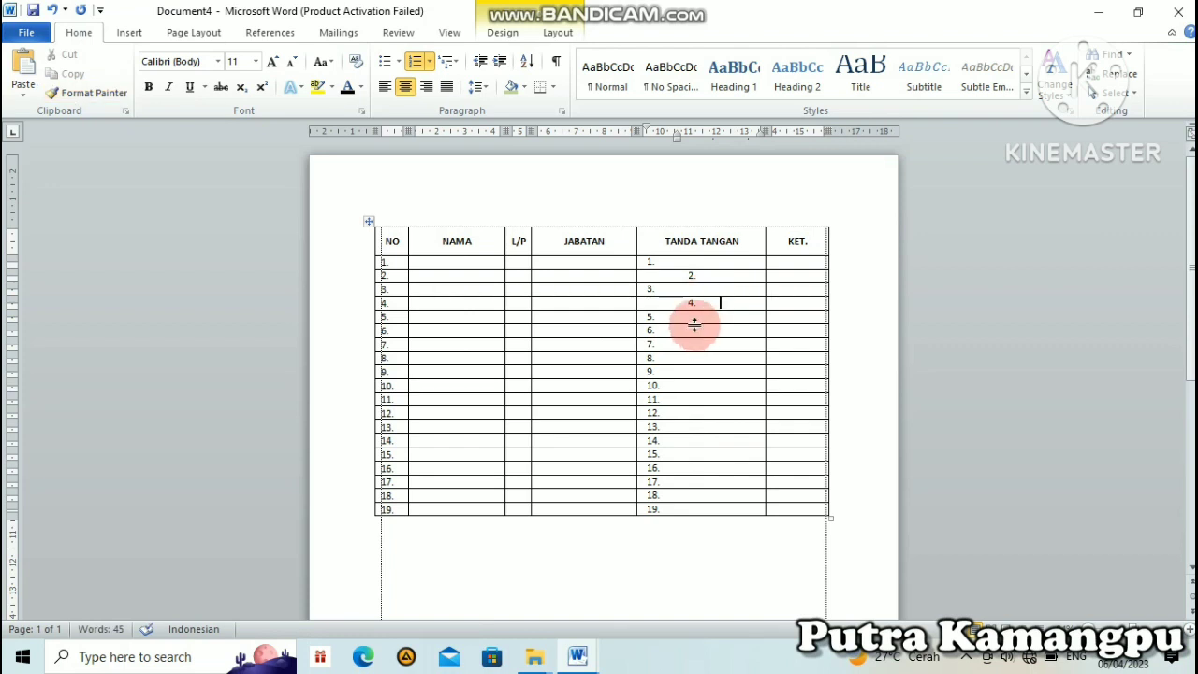
click(77, 91)
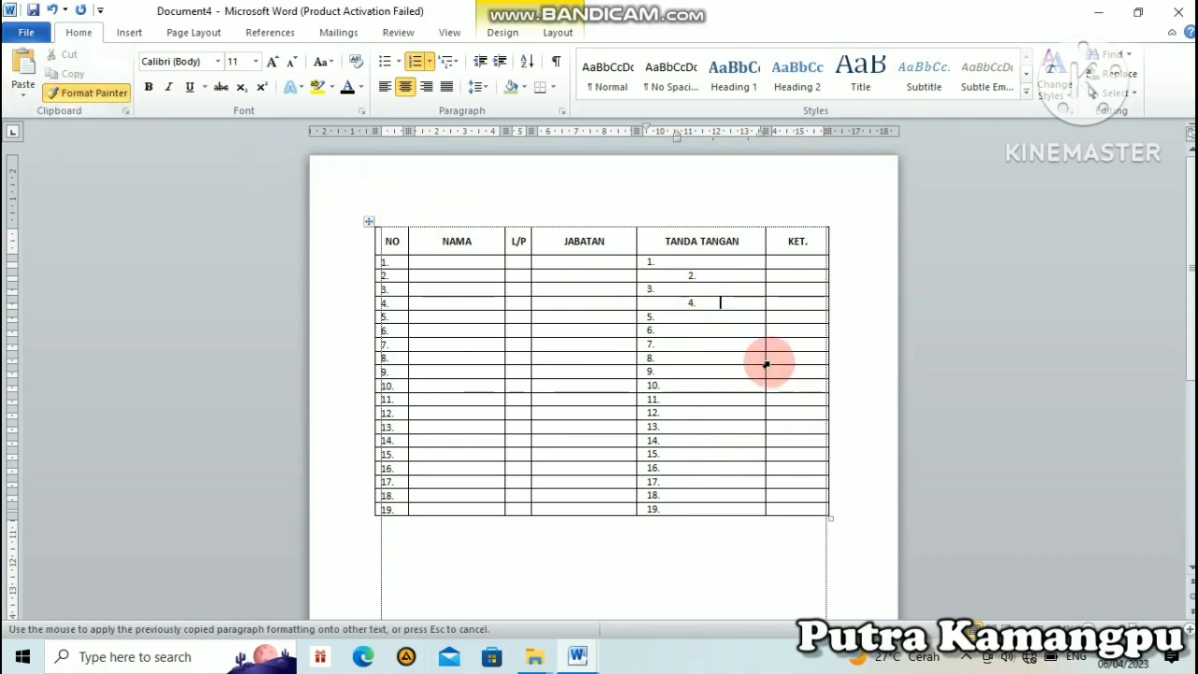
click(708, 327)
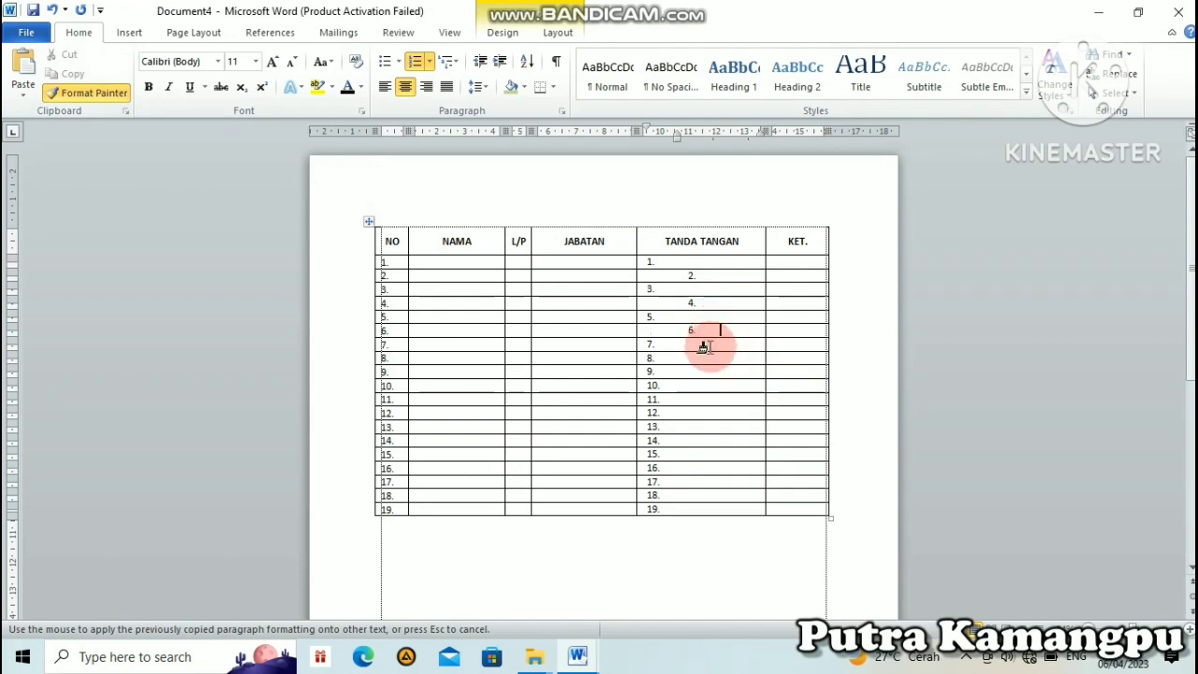
click(710, 359)
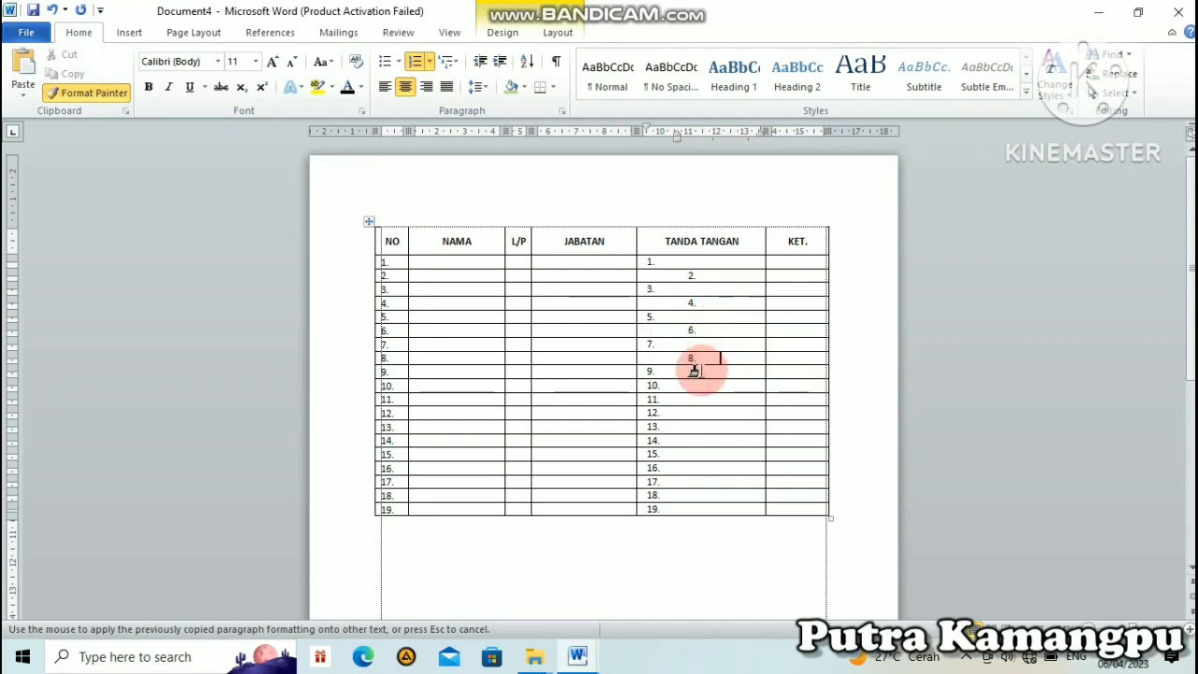
Undo the accidental centring of 9. and centre the 10. entry with Format Painter
click(693, 371)
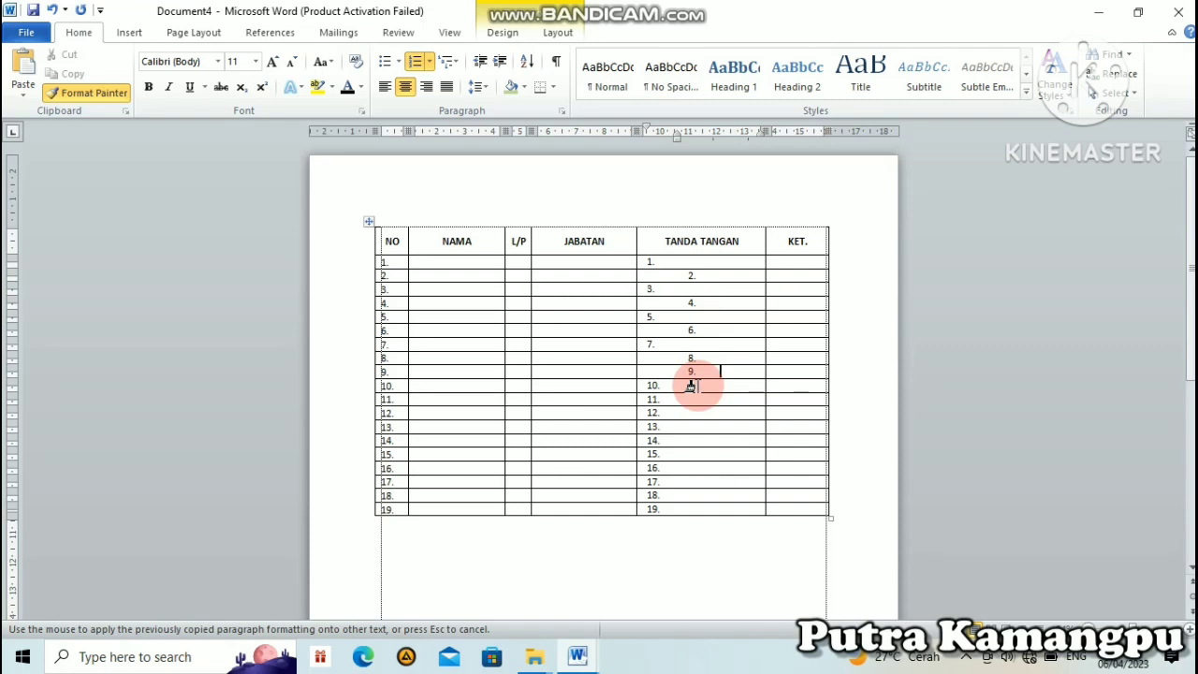
key(ctrl+z)
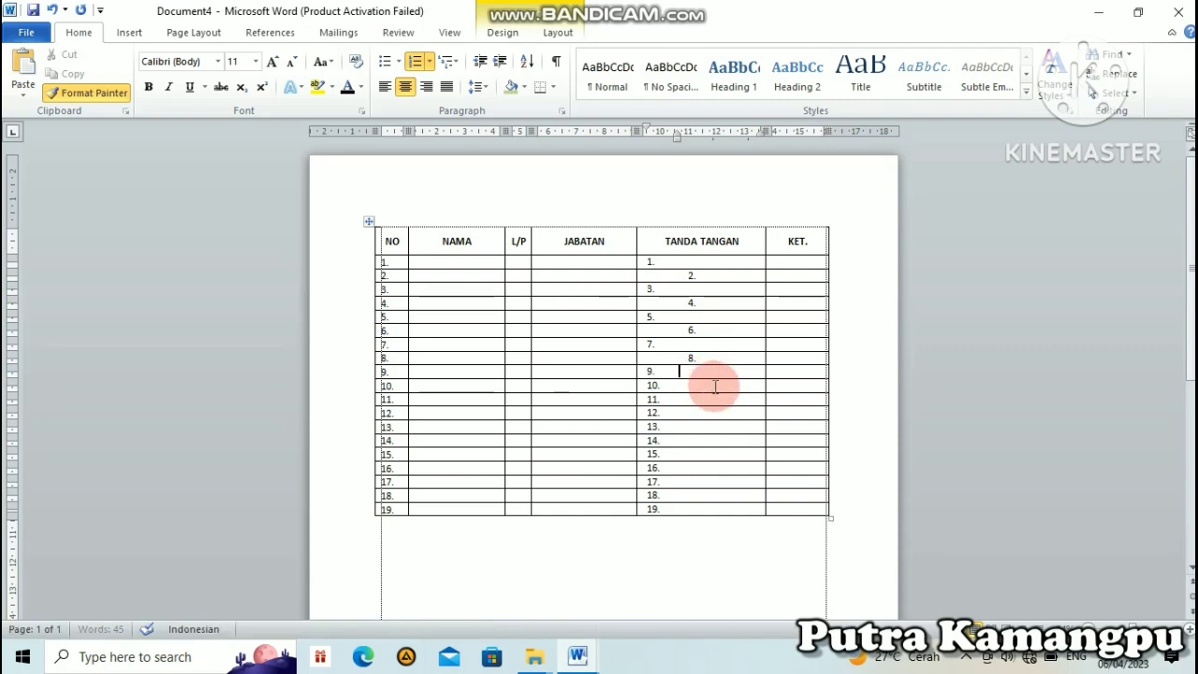
click(66, 98)
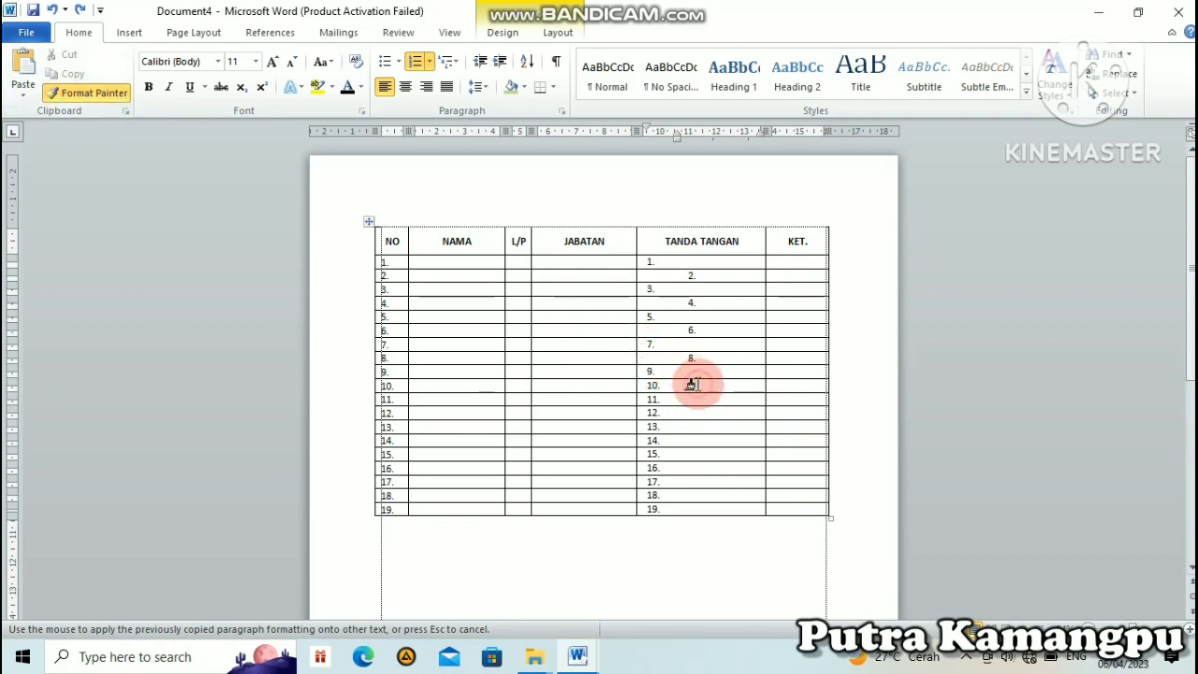
click(708, 379)
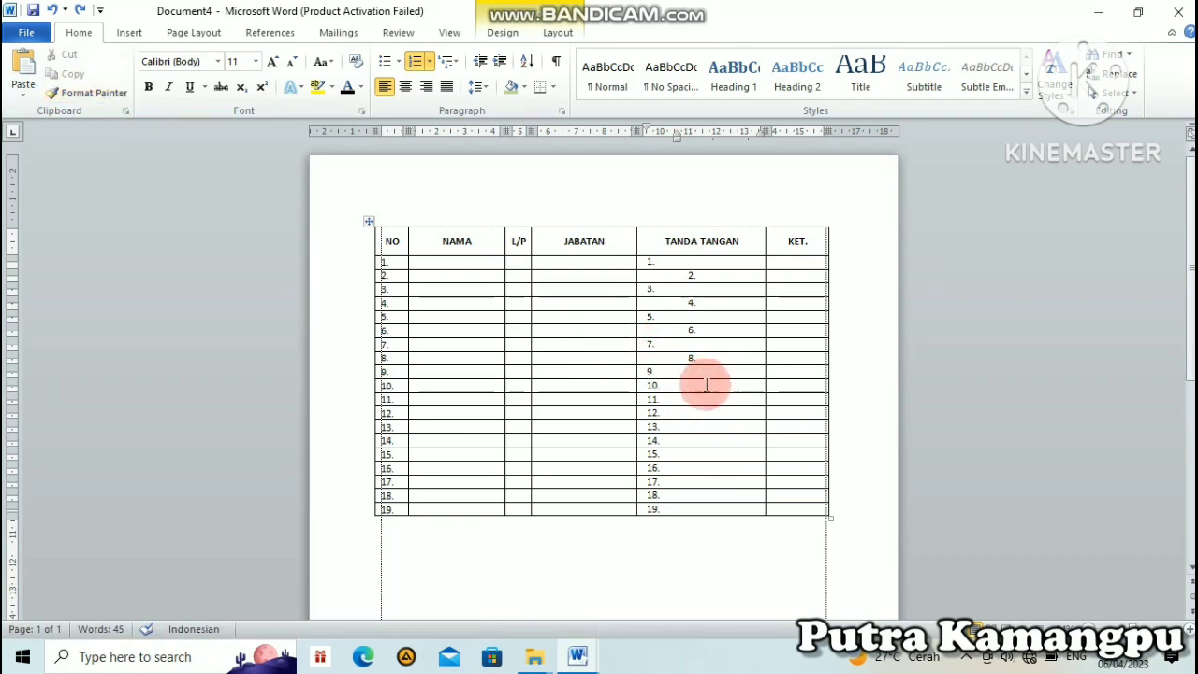
click(52, 96)
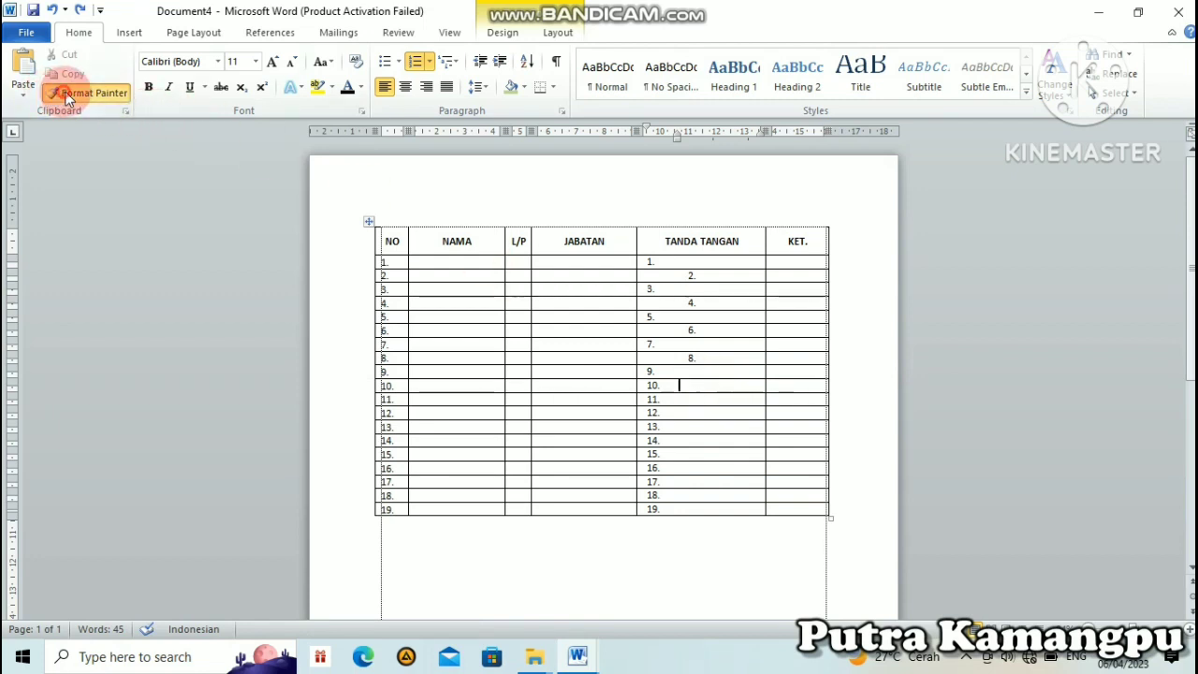
click(568, 284)
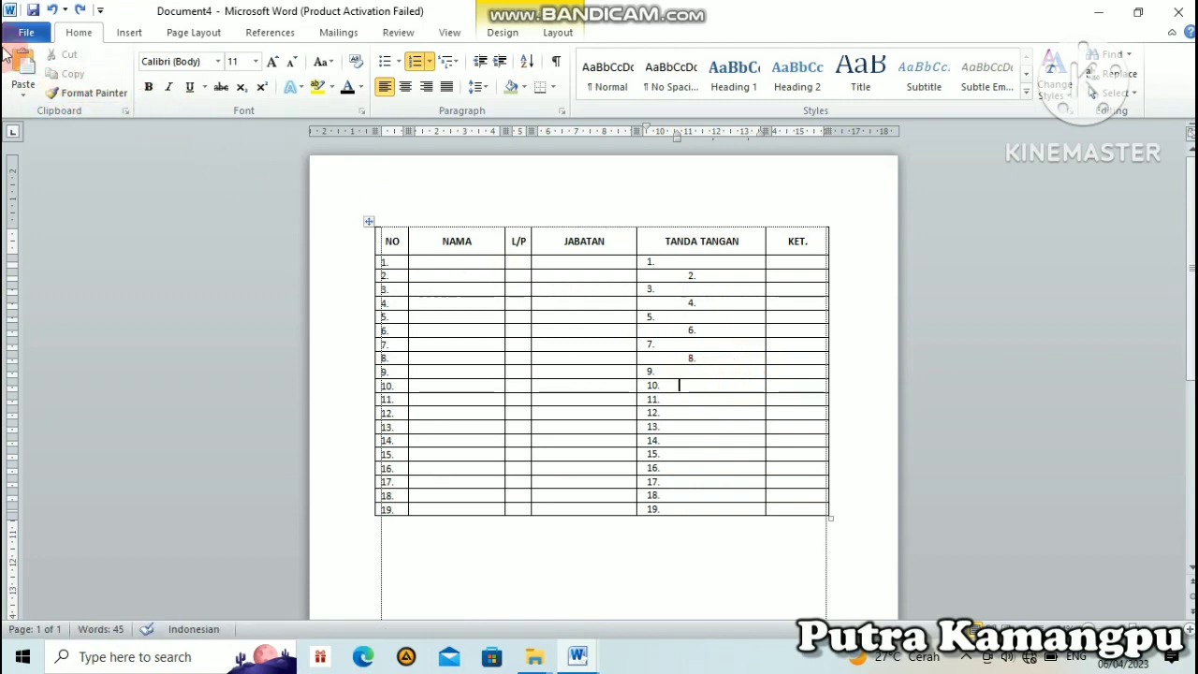
click(79, 92)
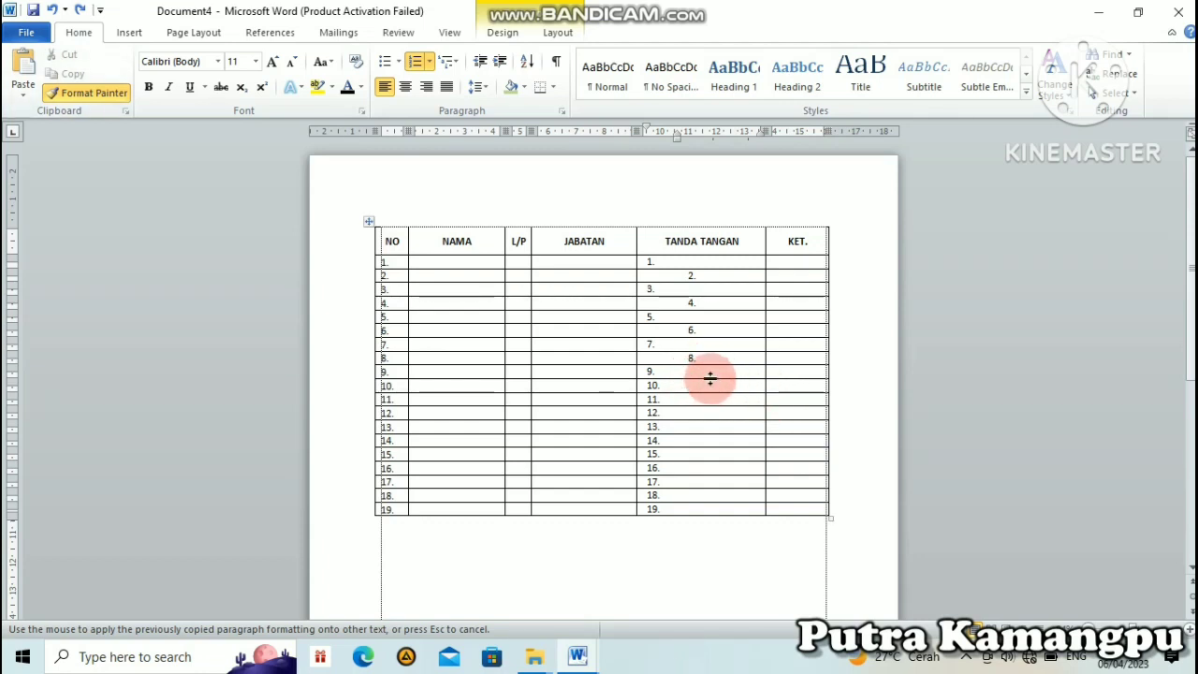
click(709, 378)
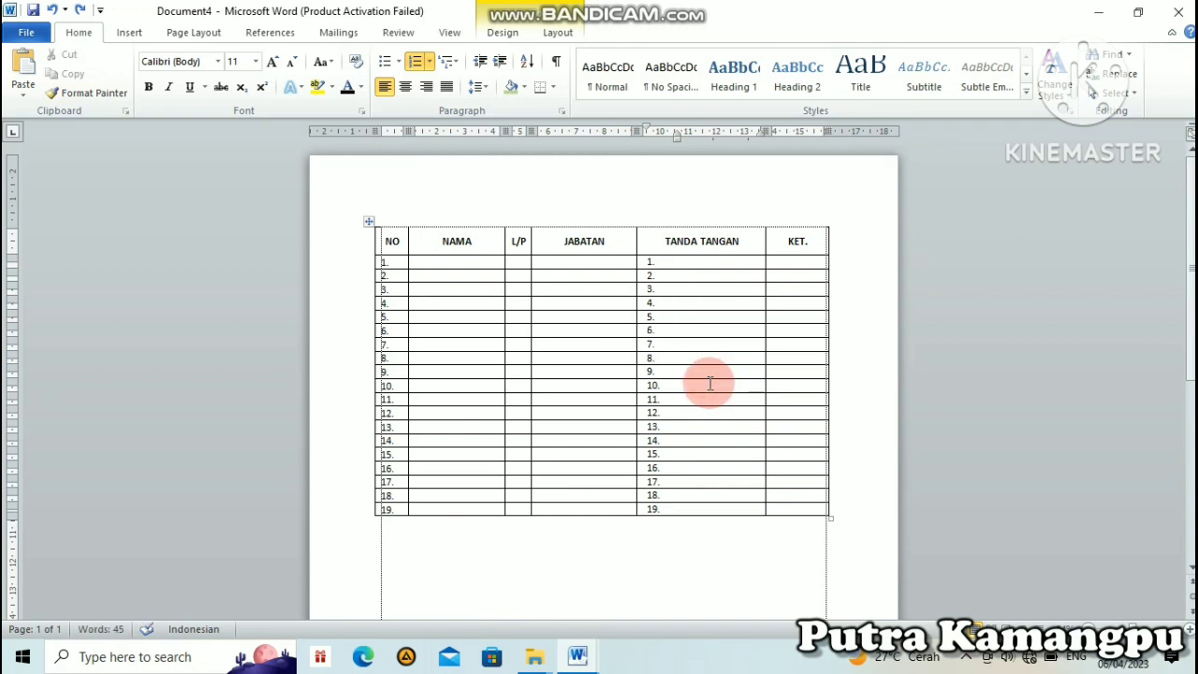
Re-centre 2. and, with Format Painter locked on, centre the 4., 6. and 8. entries
click(411, 84)
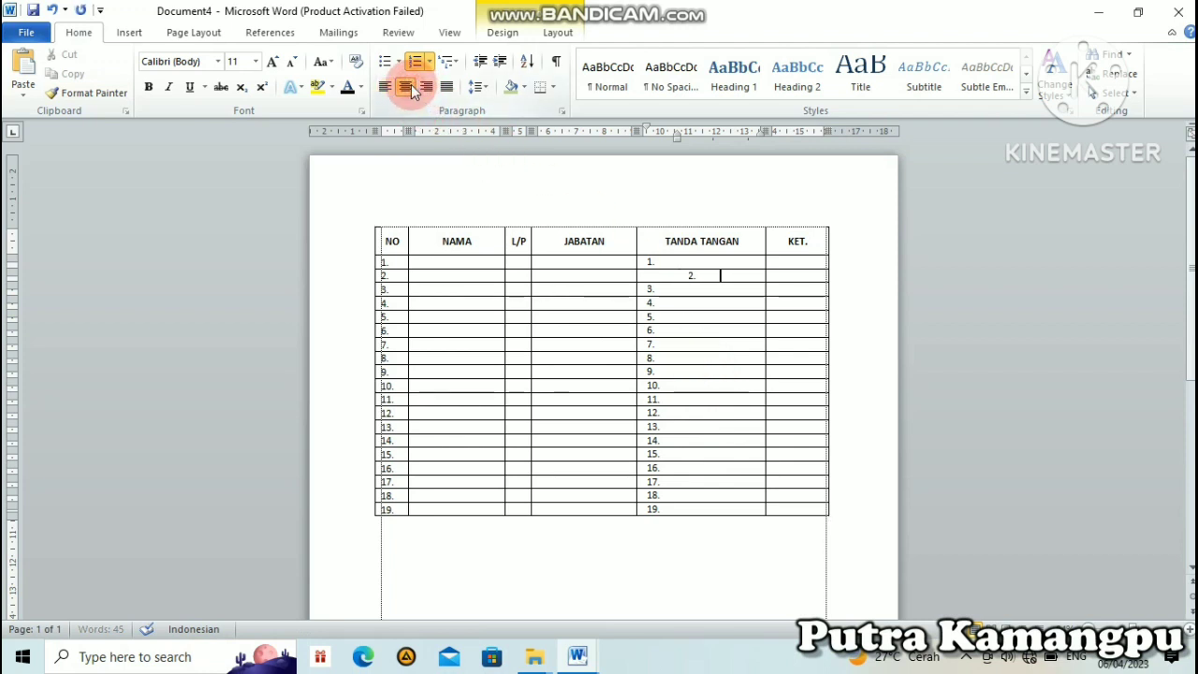
click(94, 95)
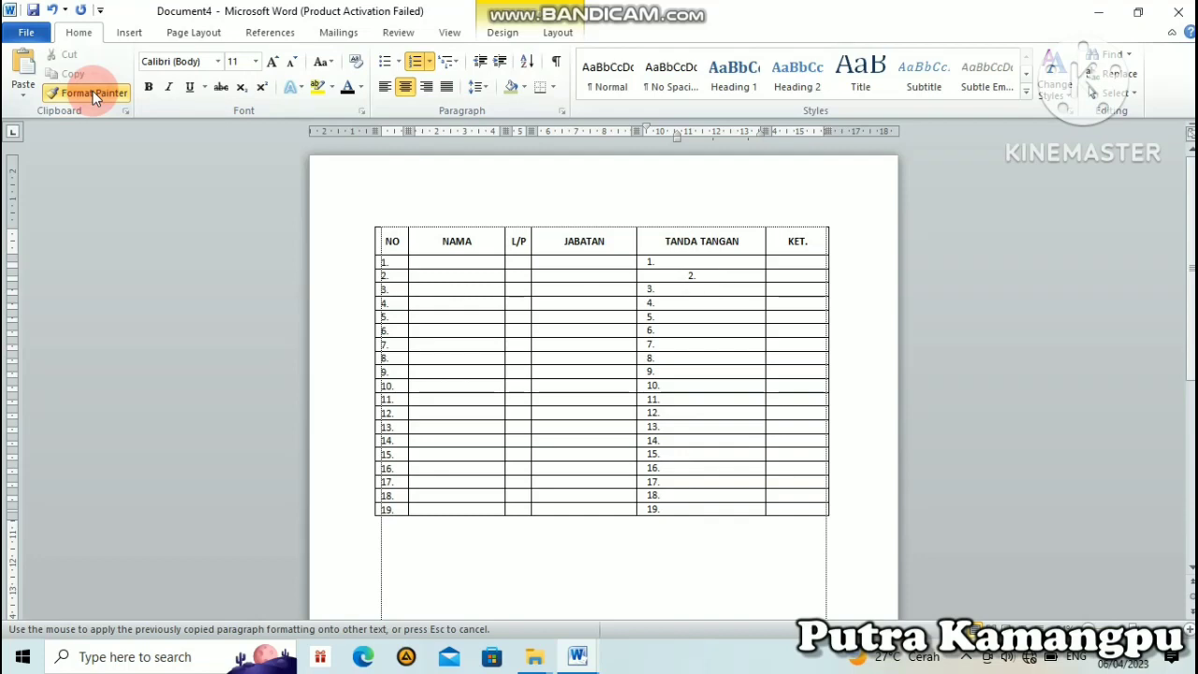
mouse_move(709, 322)
mouse_down()
mouse_move(717, 311)
mouse_move(694, 299)
mouse_up()
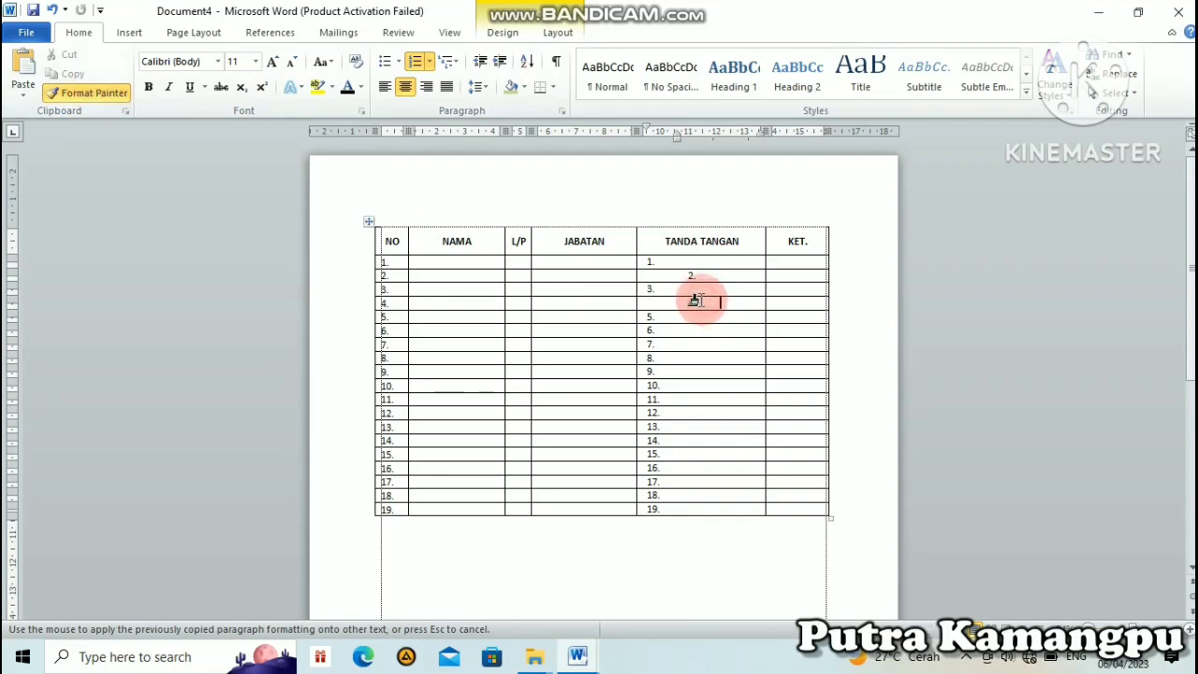
click(695, 303)
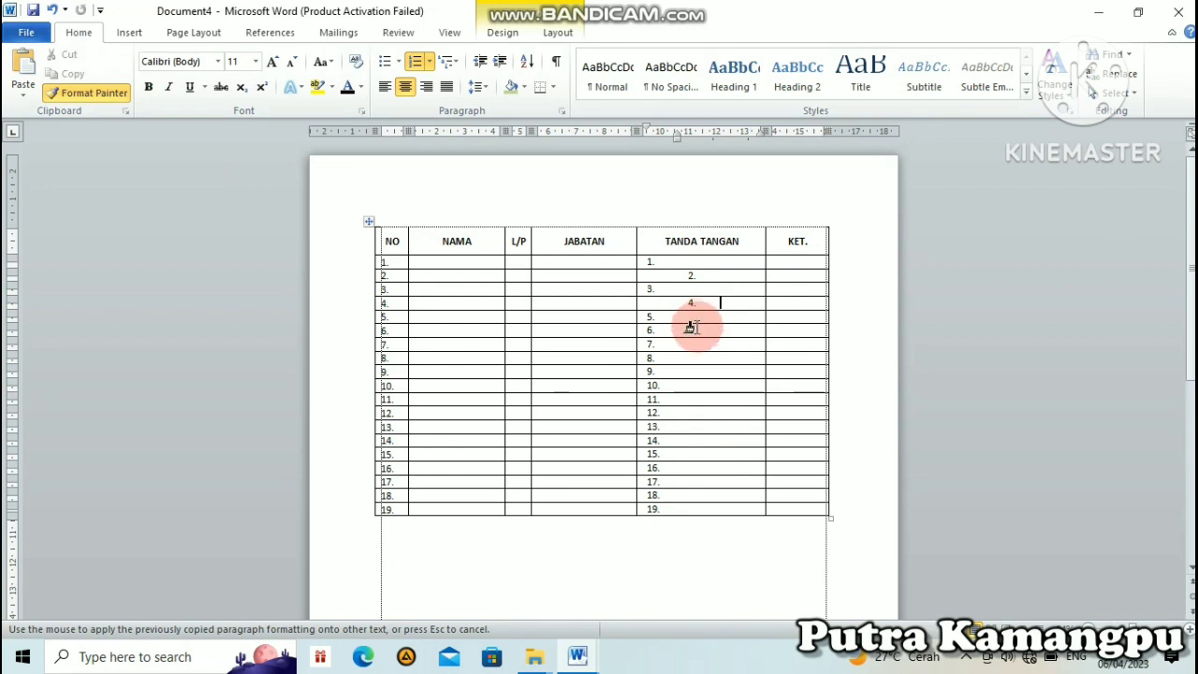
click(691, 329)
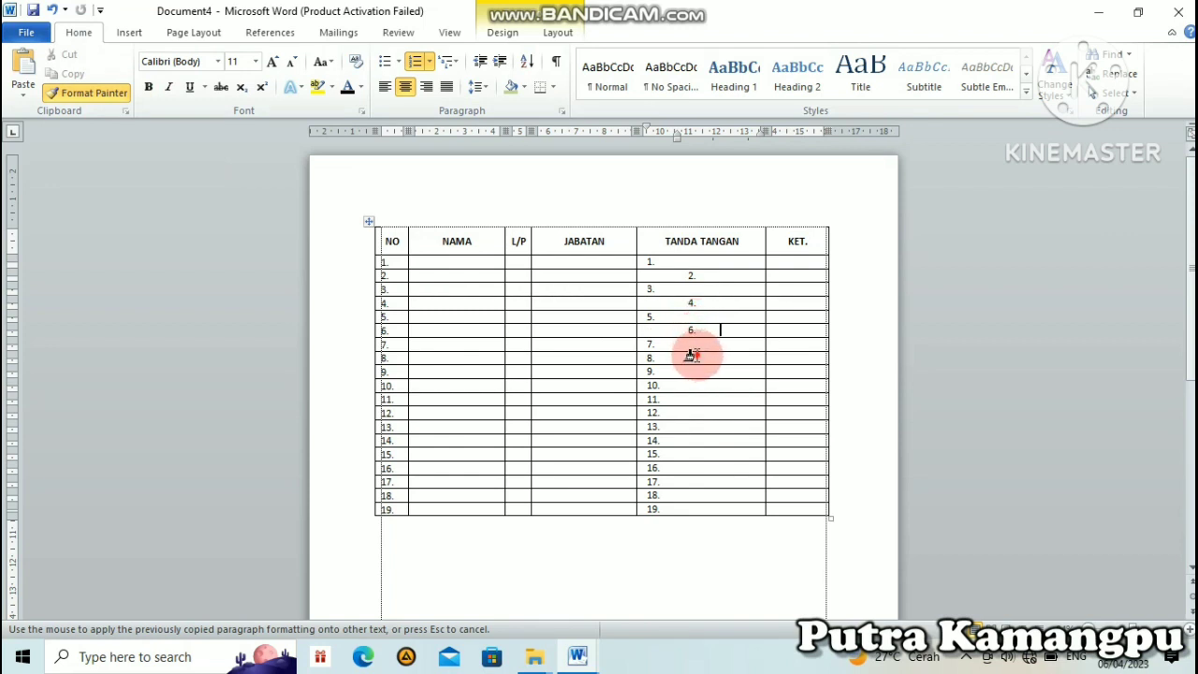
click(691, 355)
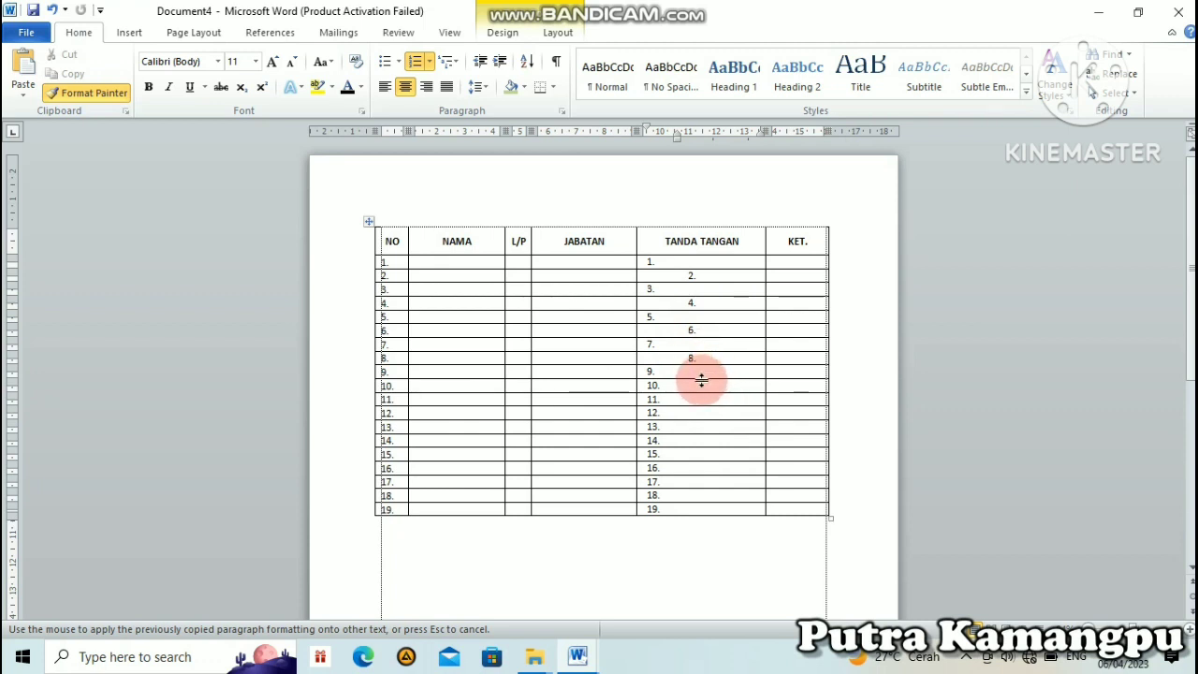
Centre the 10., 12., 14., 16. and 18. entries, then turn Format Painter off
click(693, 385)
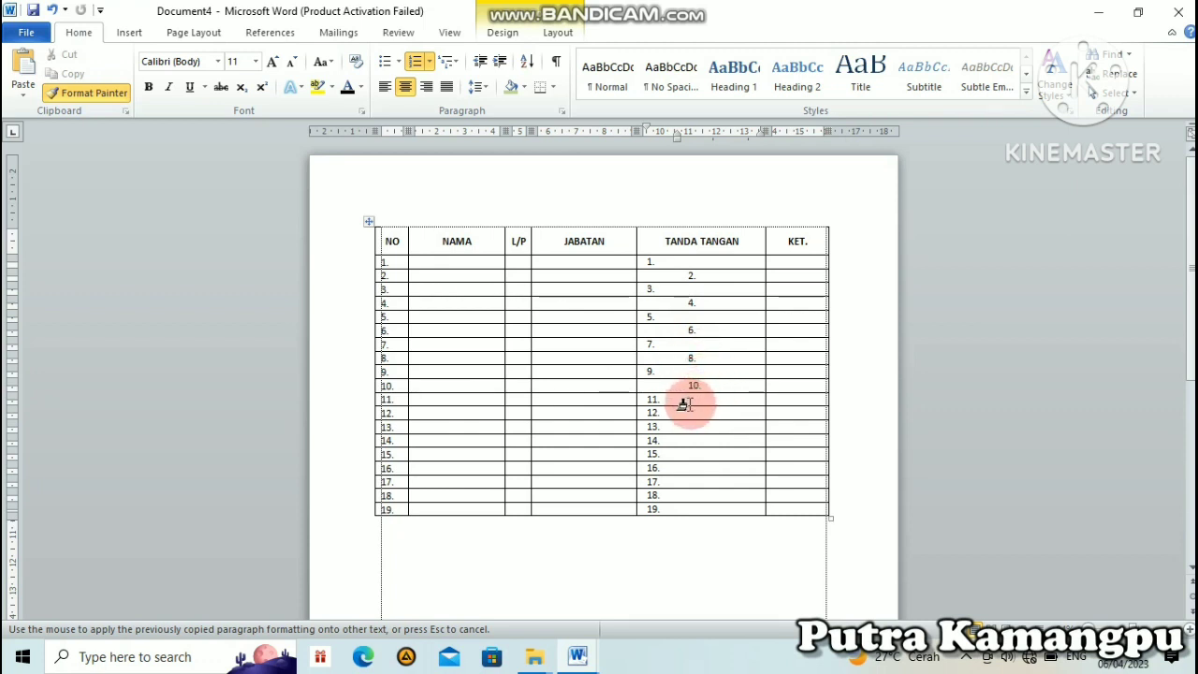
click(690, 412)
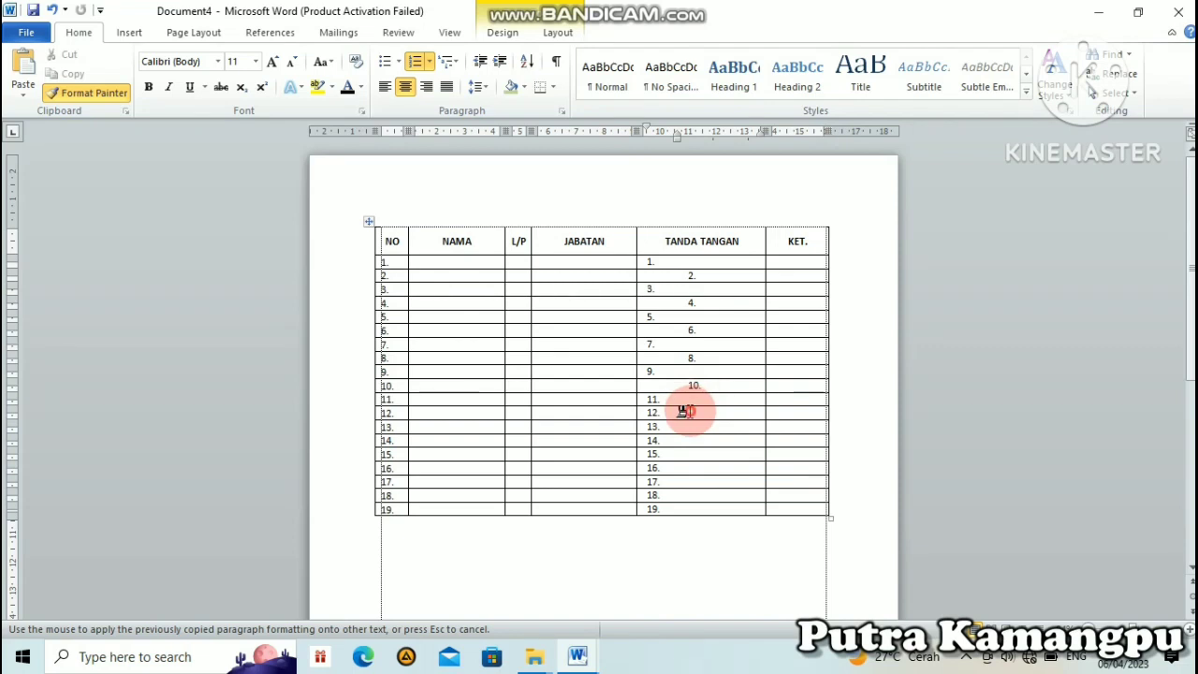
click(691, 441)
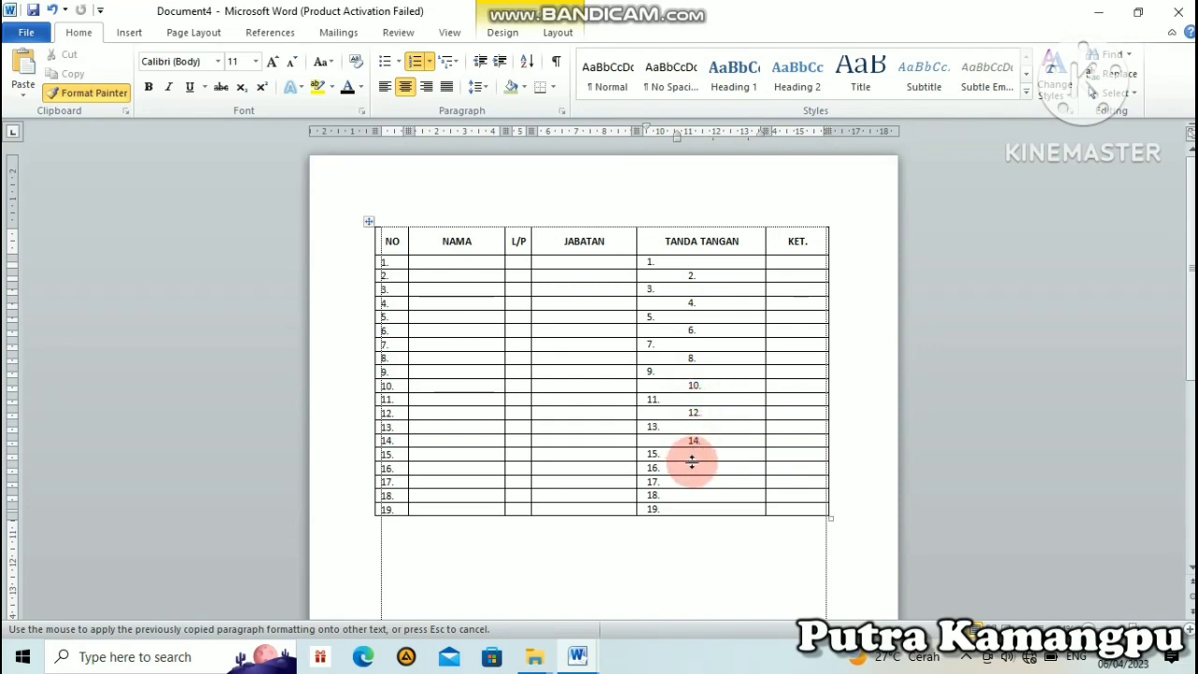
click(691, 467)
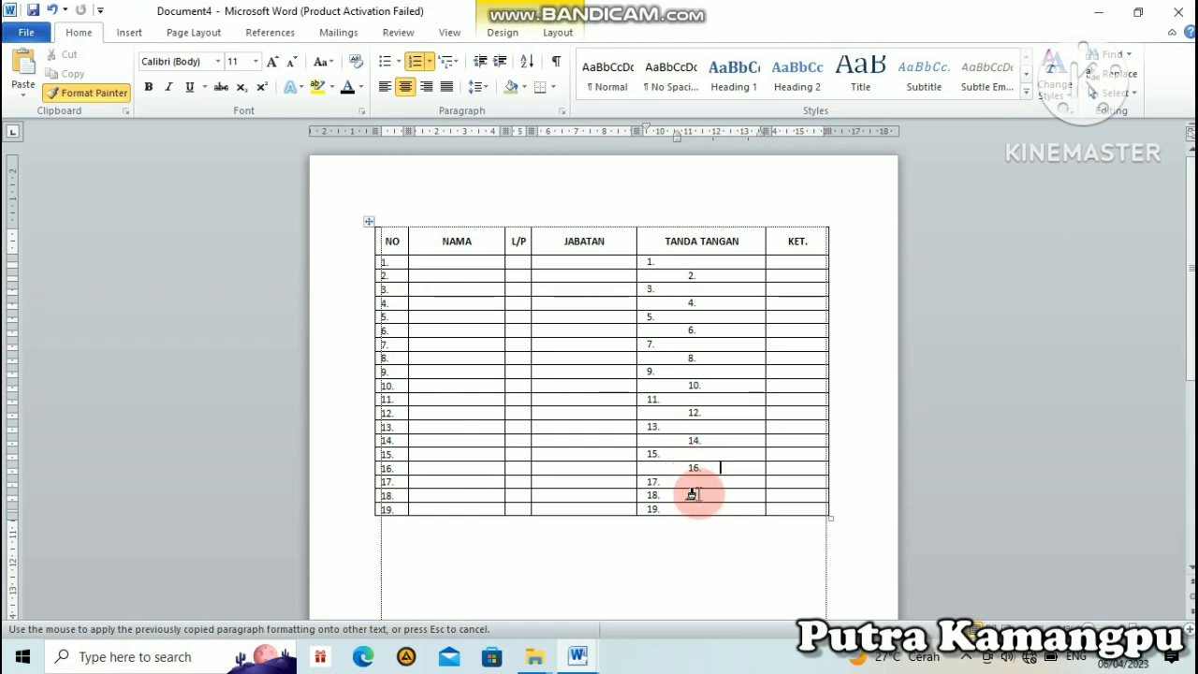
click(695, 497)
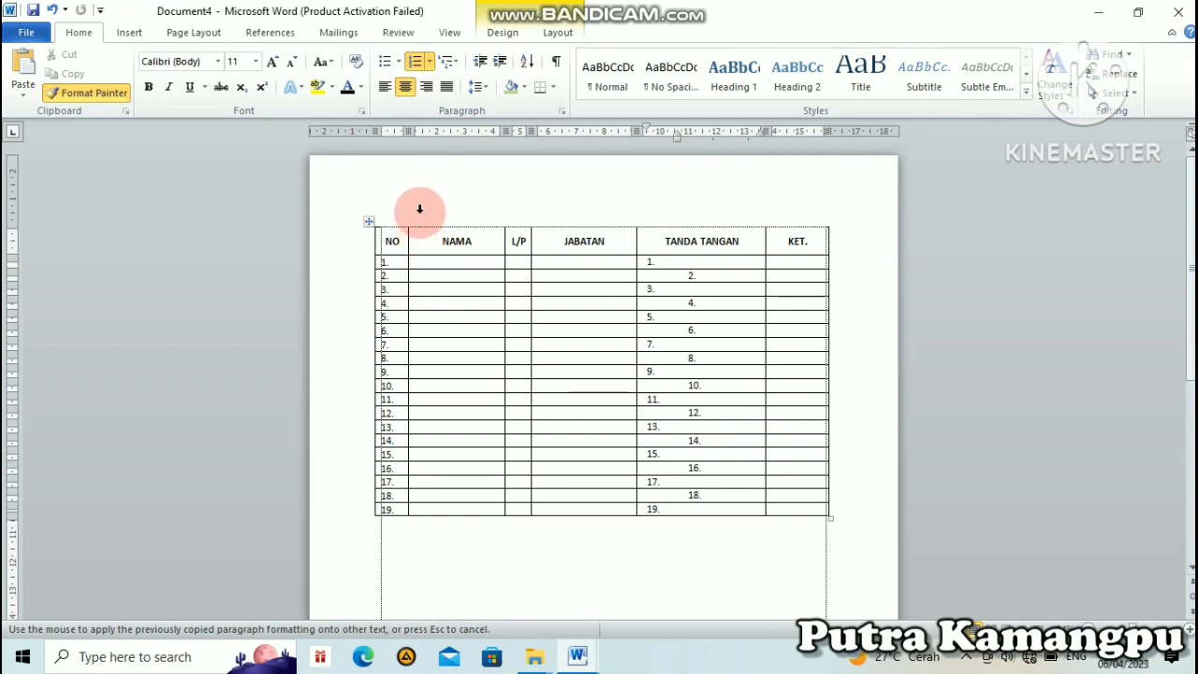
click(89, 98)
click(90, 100)
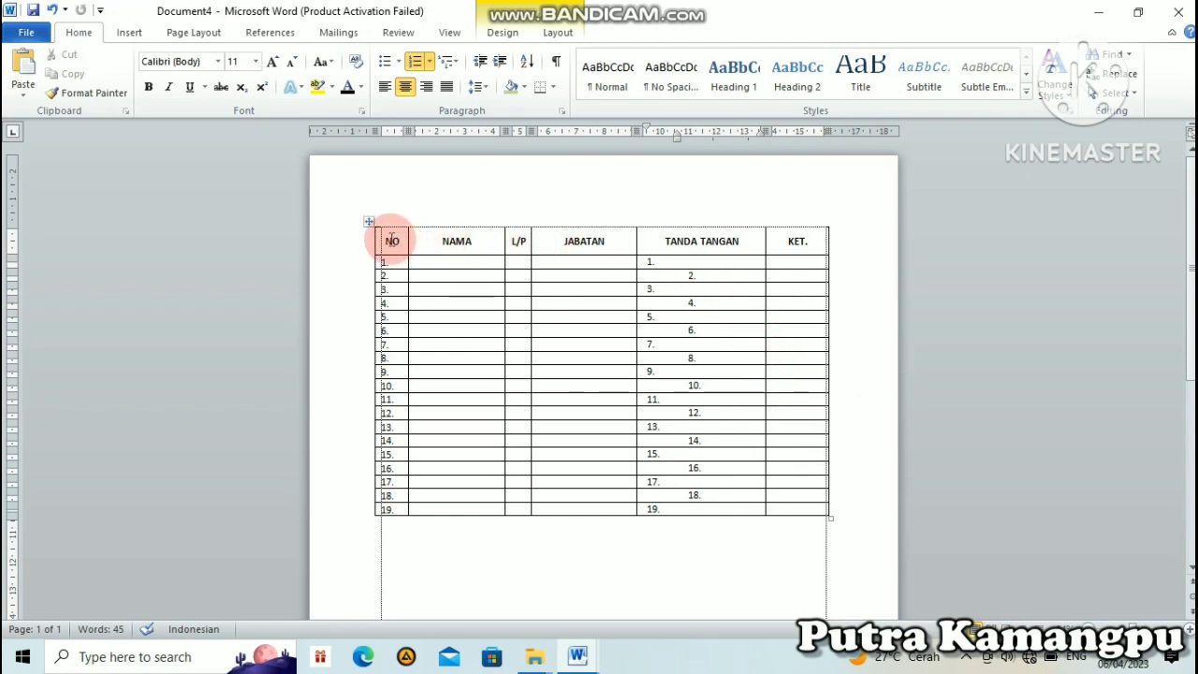
Shade the selected header row with Orange, Accent 6, Lighter 40%
drag(396, 238, 801, 244)
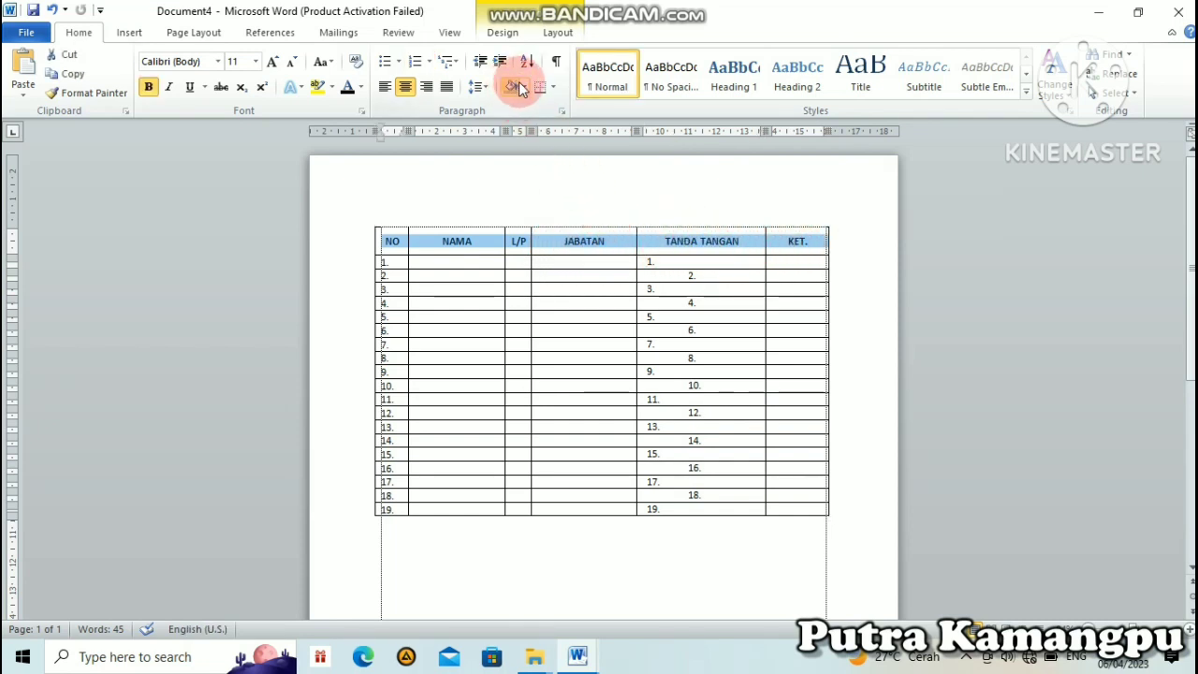
click(522, 86)
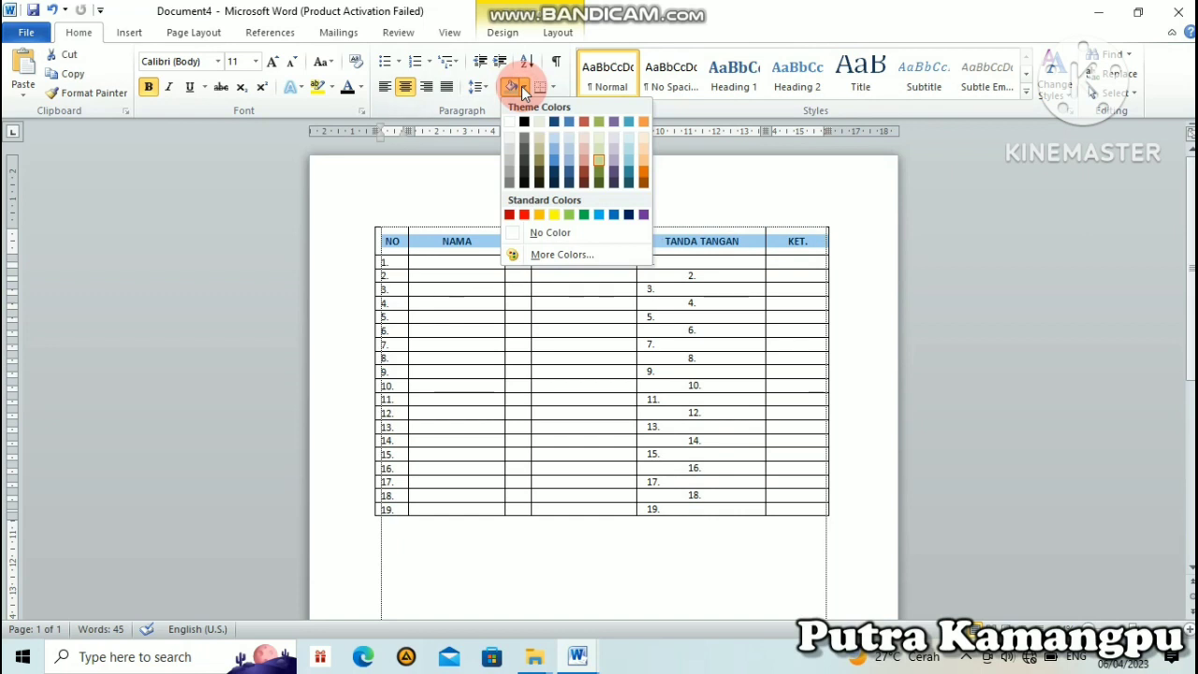
click(646, 159)
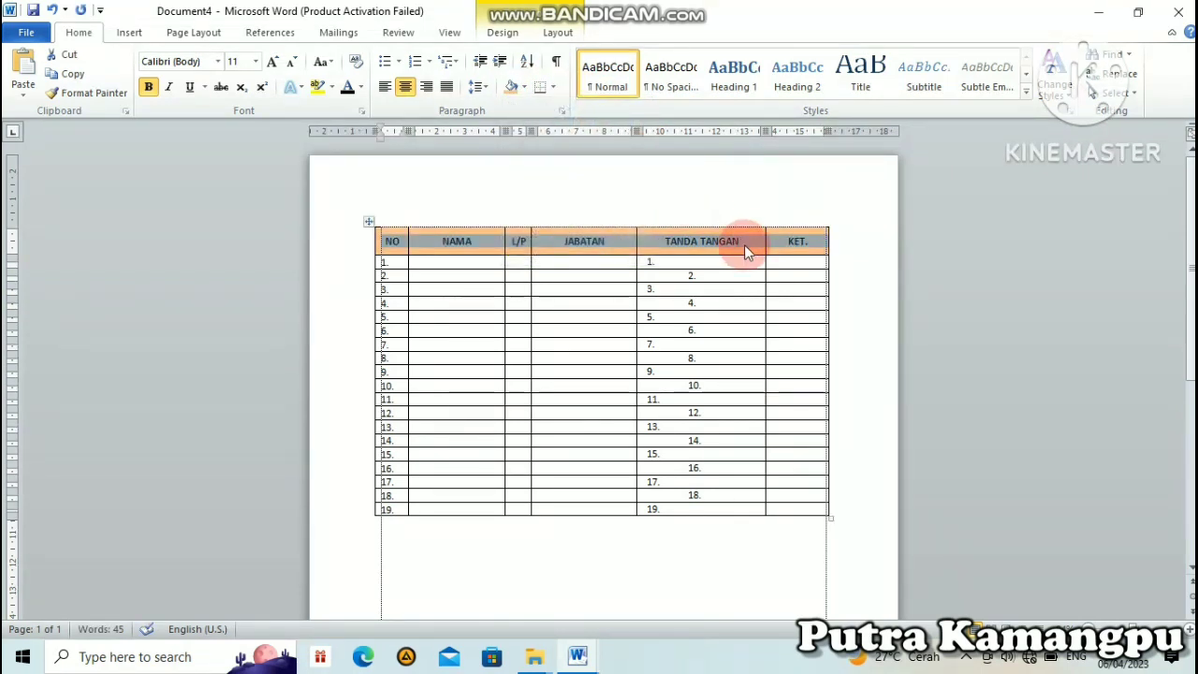
click(751, 289)
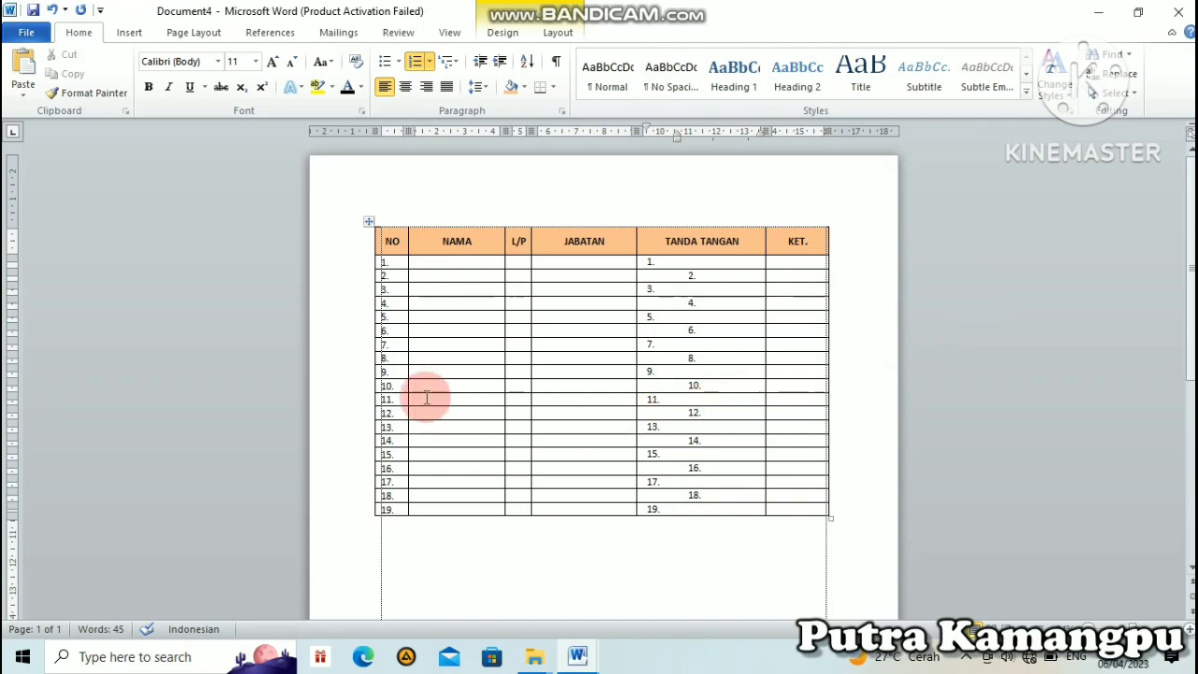
Select the whole table and choose the double-line style in Borders and Shading
click(370, 224)
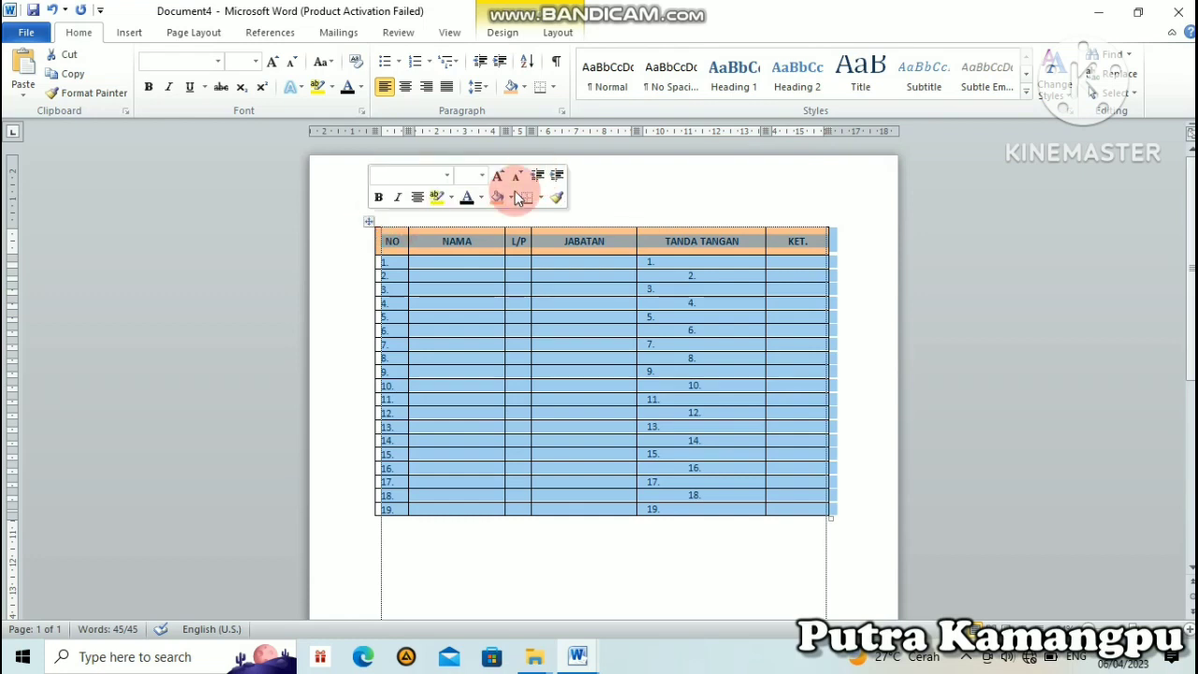
click(554, 87)
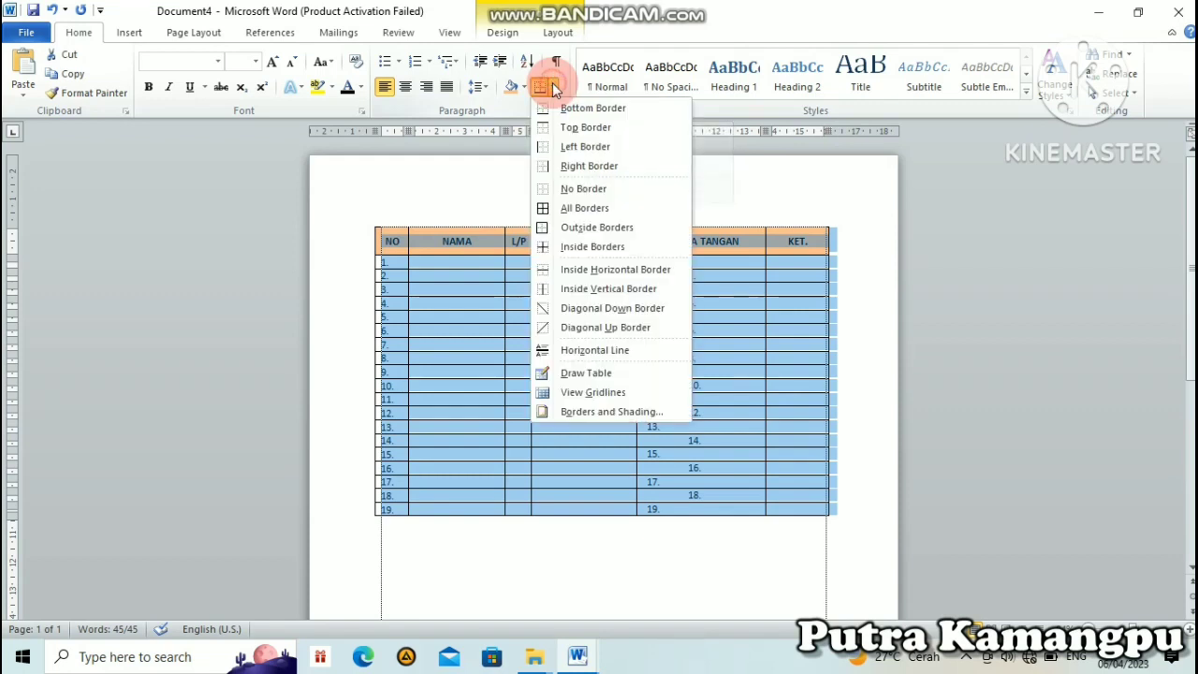
click(600, 412)
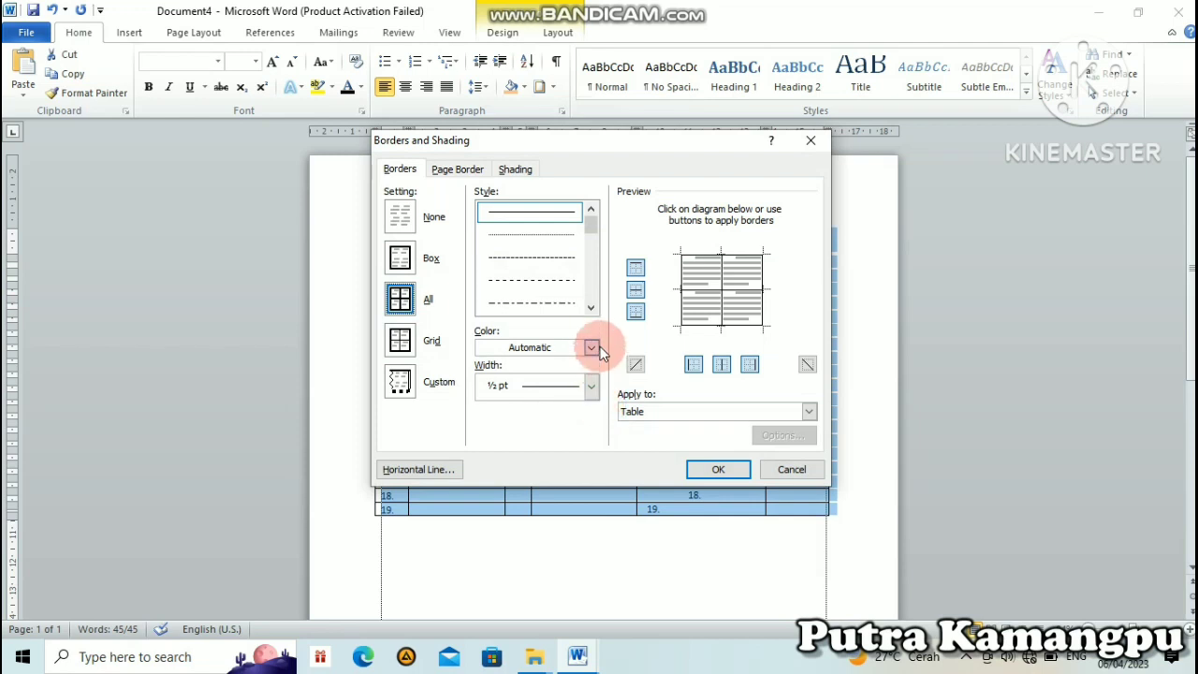
click(591, 308)
click(591, 308)
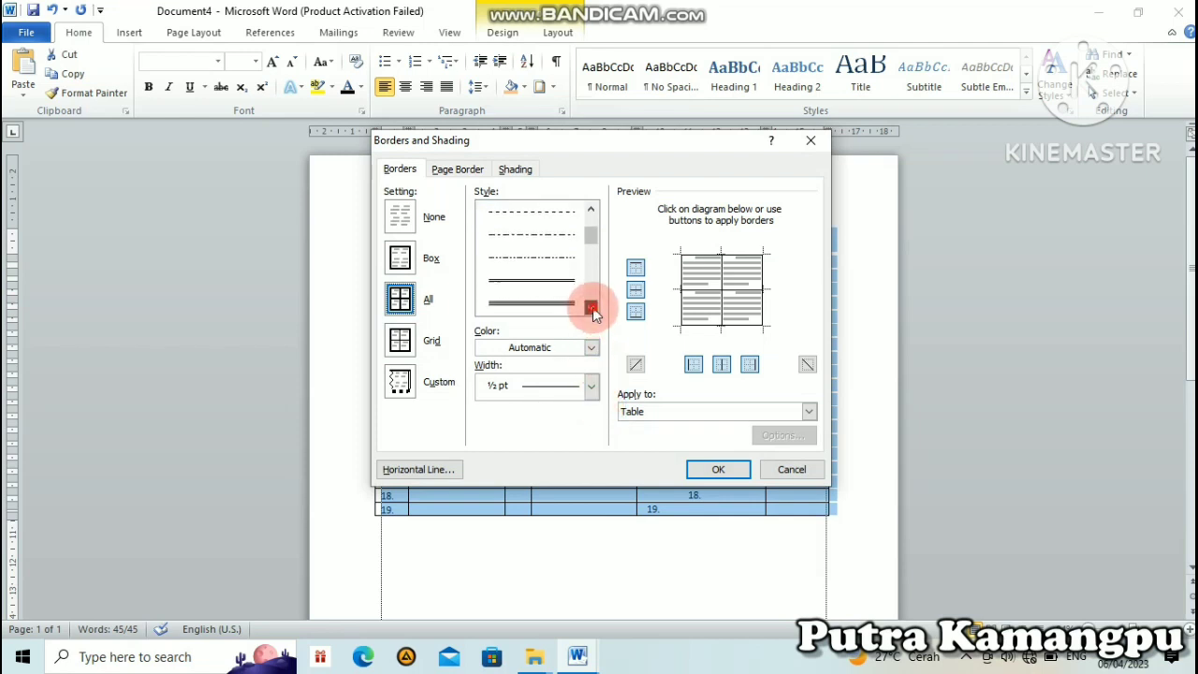
click(592, 308)
click(564, 264)
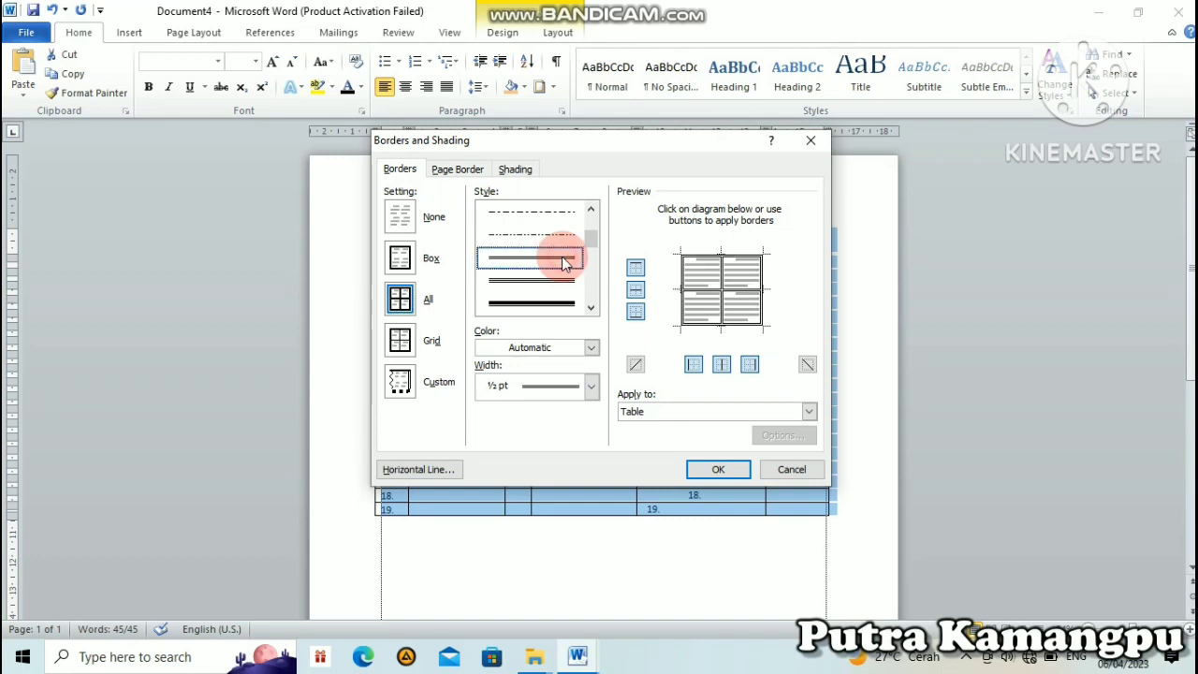
Apply the double line to the table's outside and vertical borders in the preview
click(717, 268)
click(740, 305)
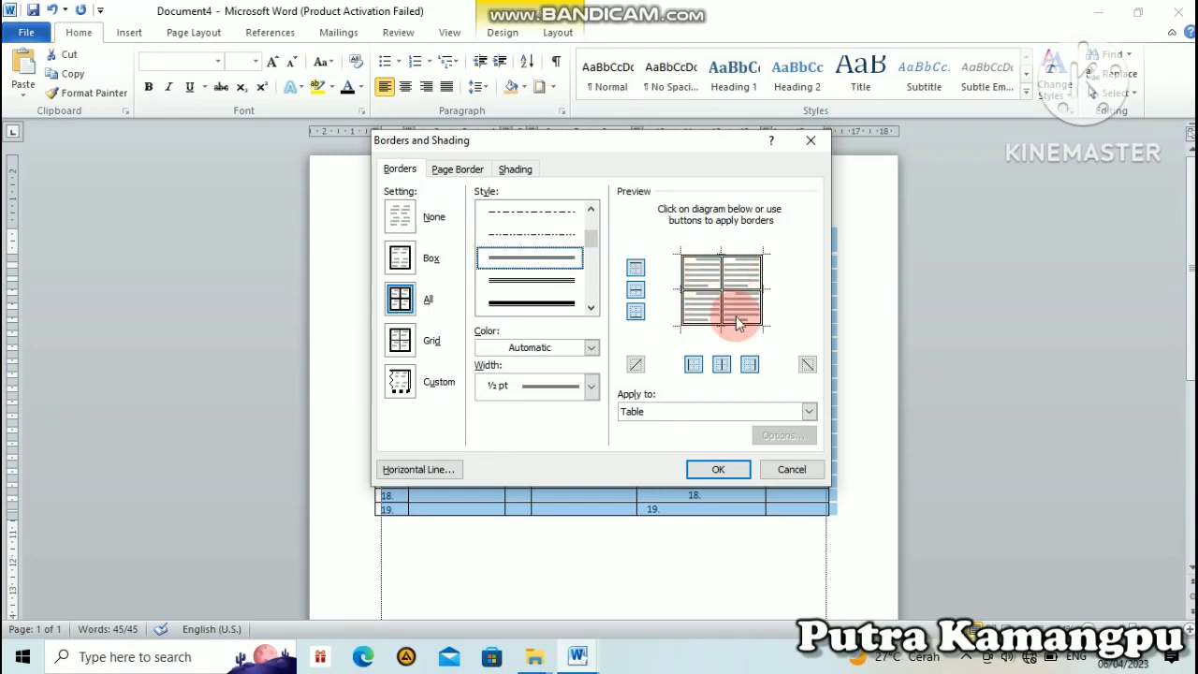
click(742, 254)
click(728, 325)
click(742, 253)
click(710, 292)
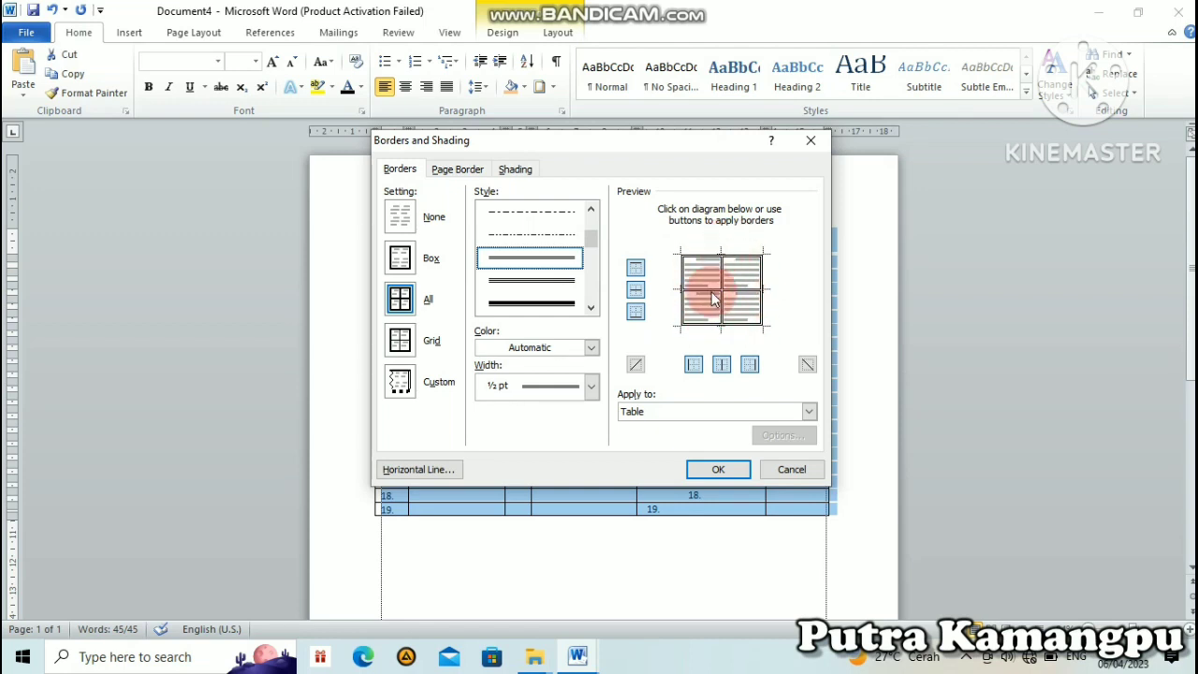
click(716, 287)
Set single solid lines between the rows and confirm the border settings
click(704, 294)
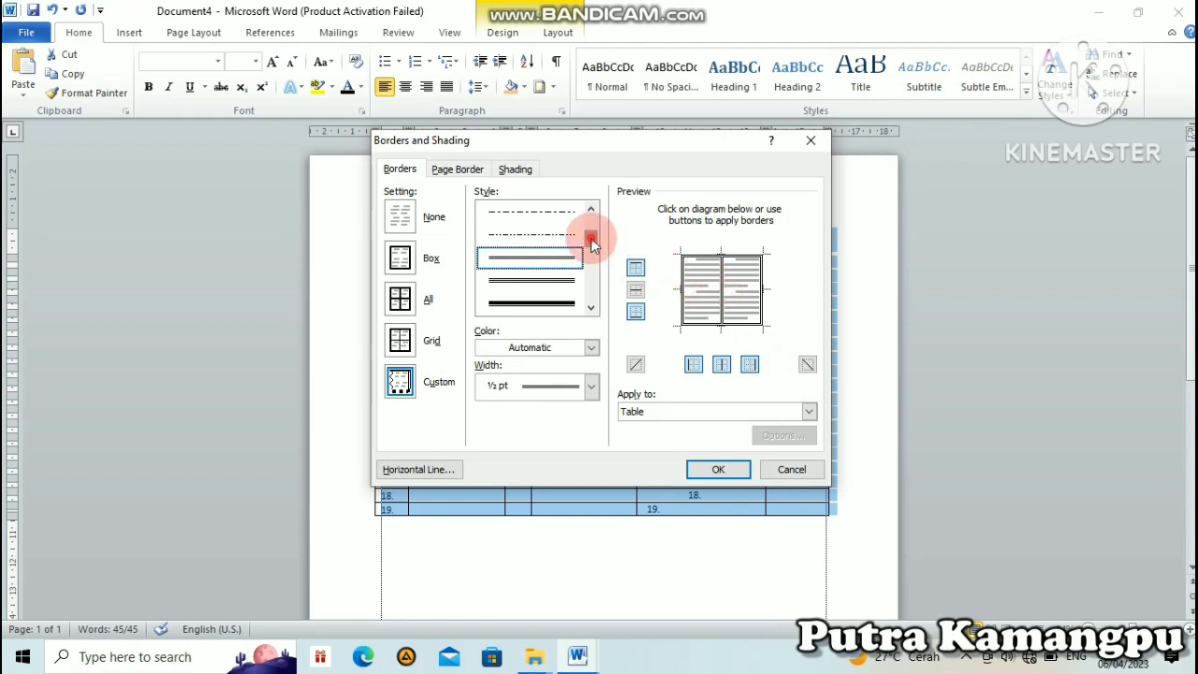
drag(591, 236, 591, 228)
click(559, 219)
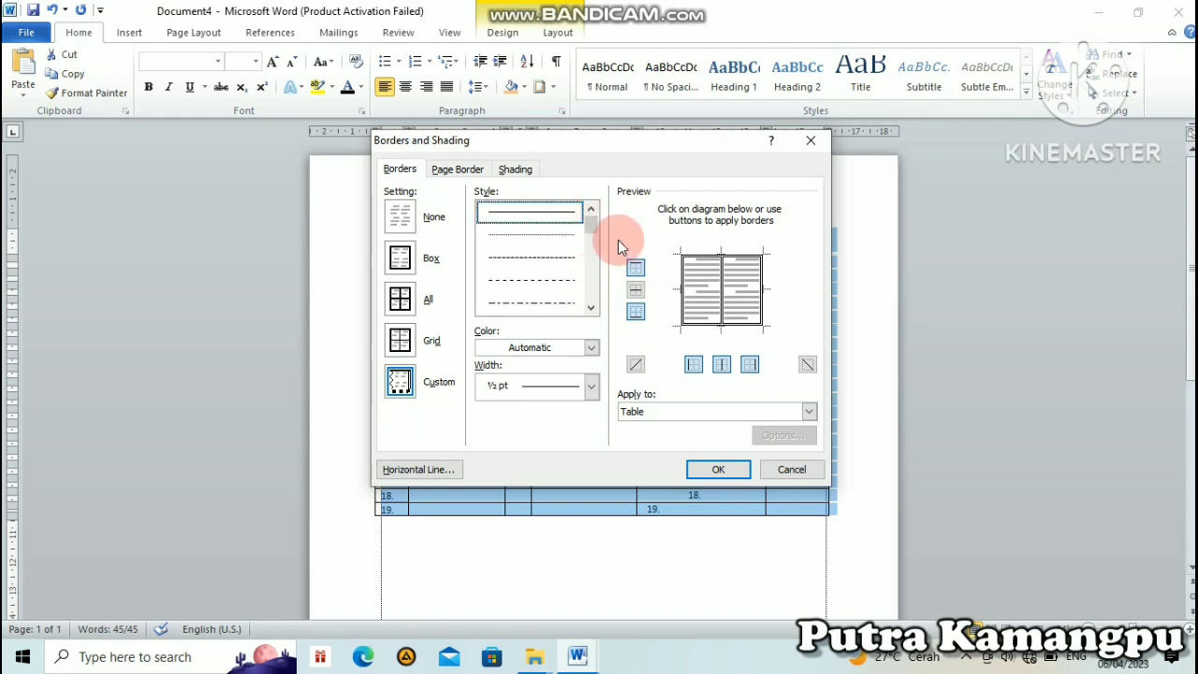
click(706, 256)
click(710, 294)
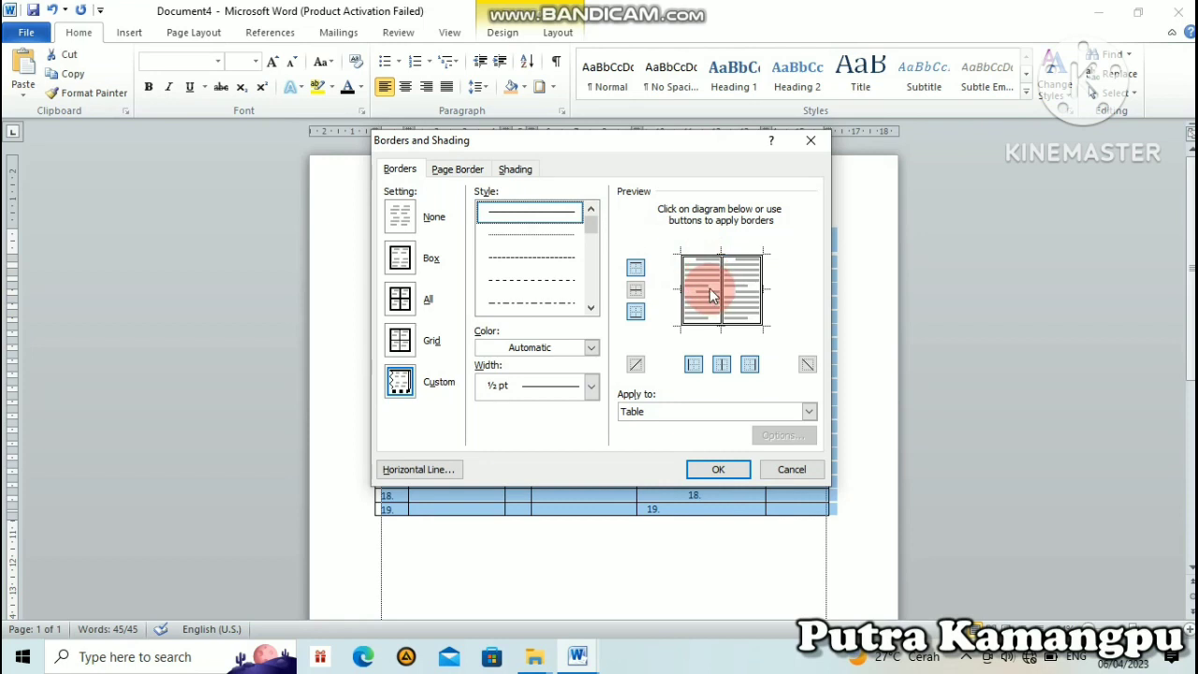
click(710, 294)
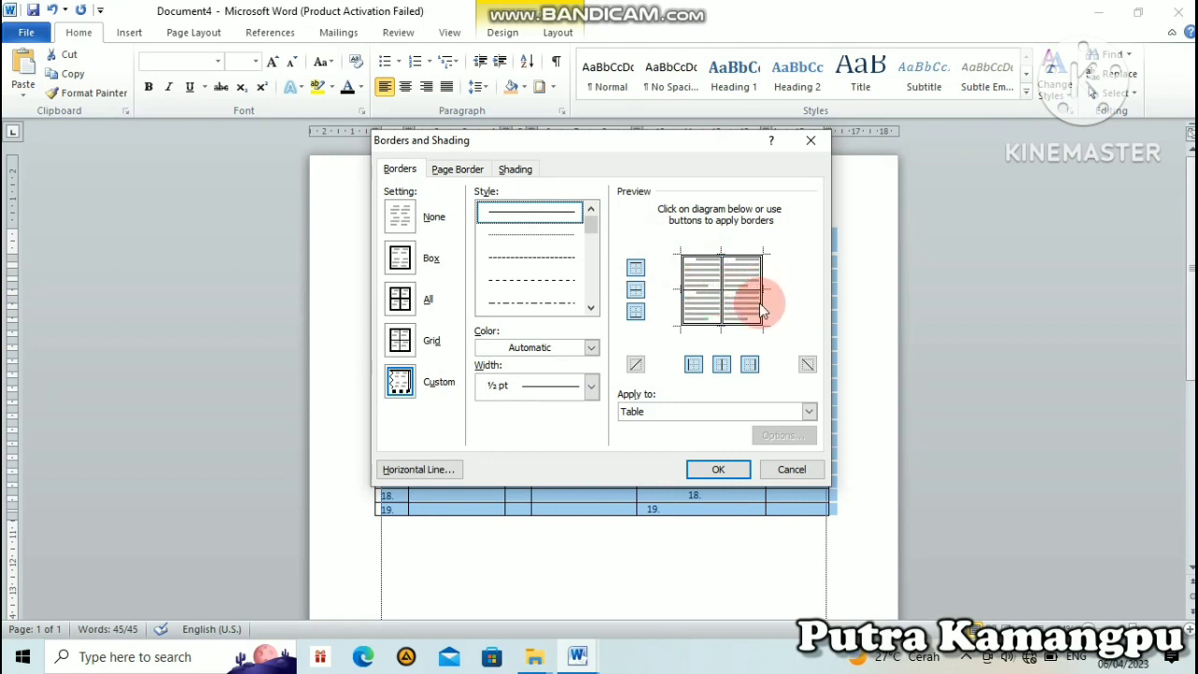
click(721, 471)
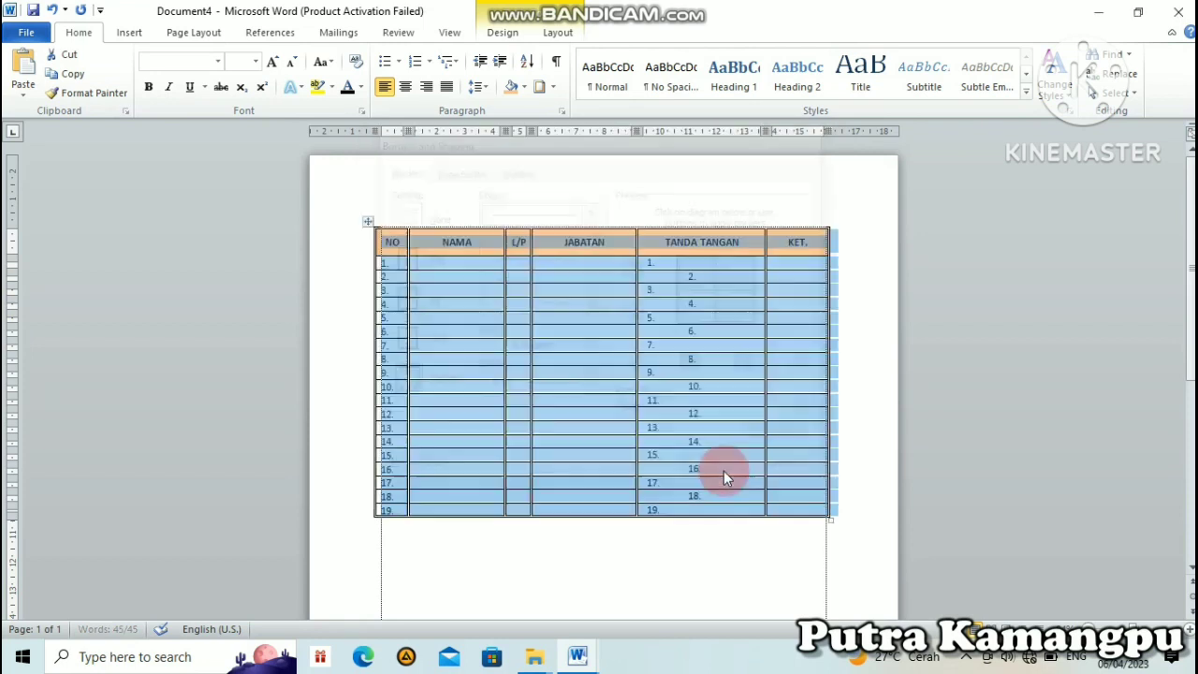
click(655, 389)
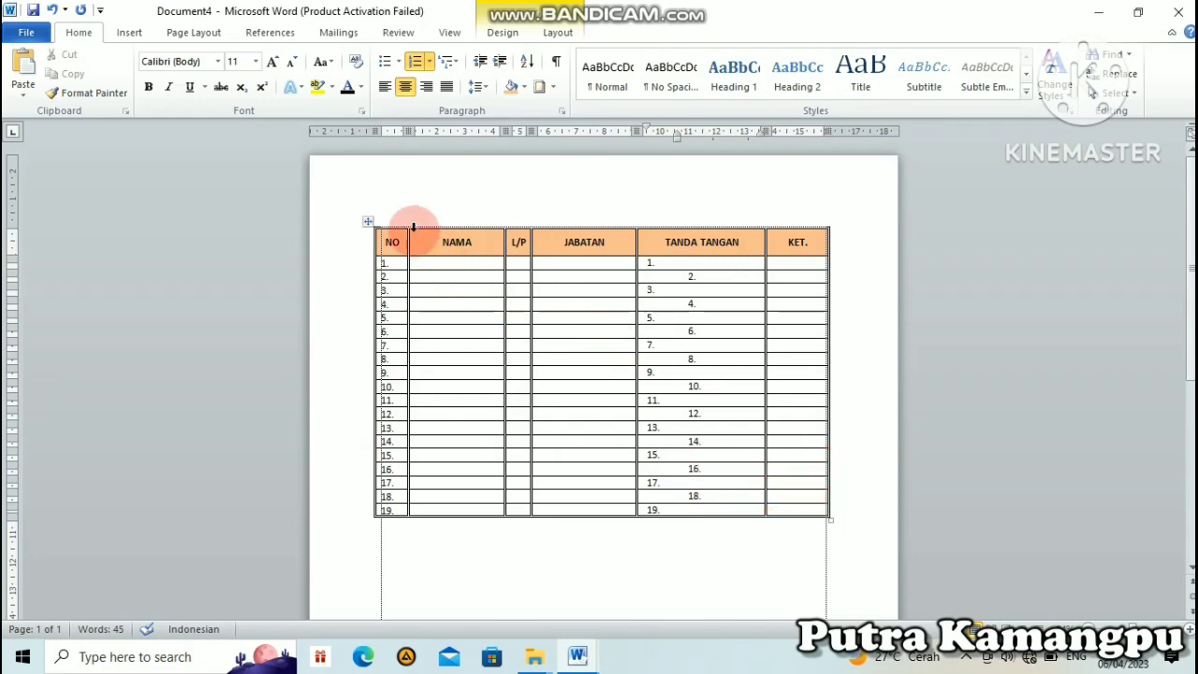
Select the full header row and give its cells double-line borders via Borders and Shading
drag(391, 244, 653, 251)
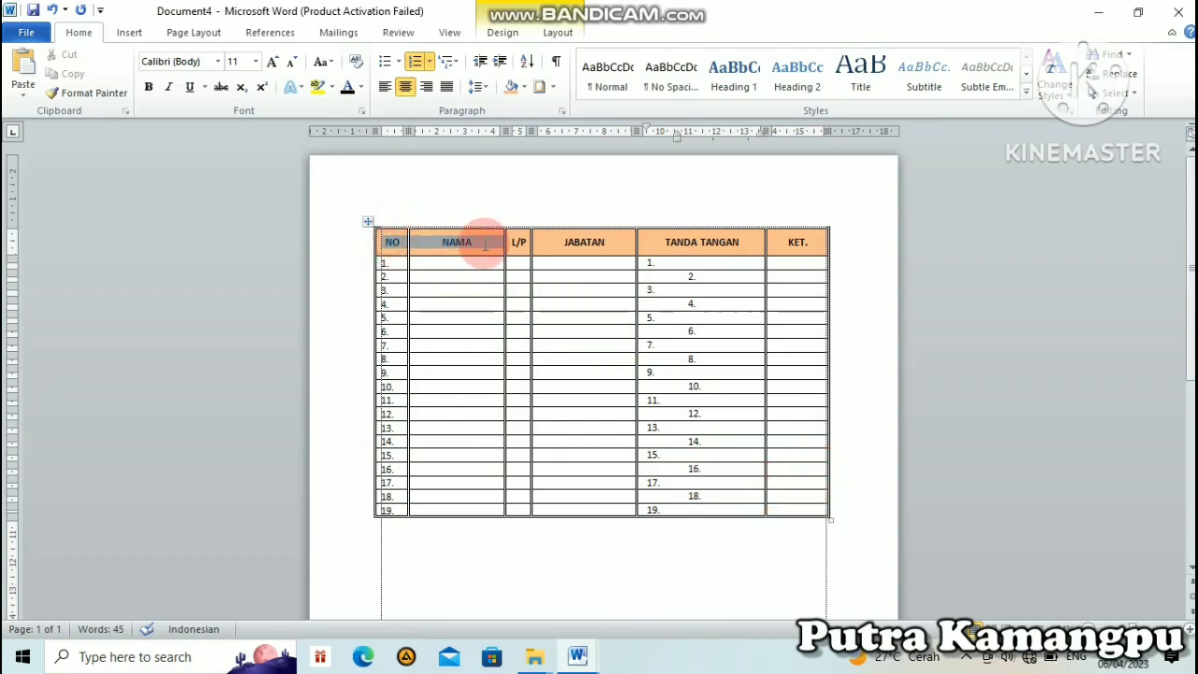
drag(652, 251, 795, 246)
click(779, 265)
click(700, 253)
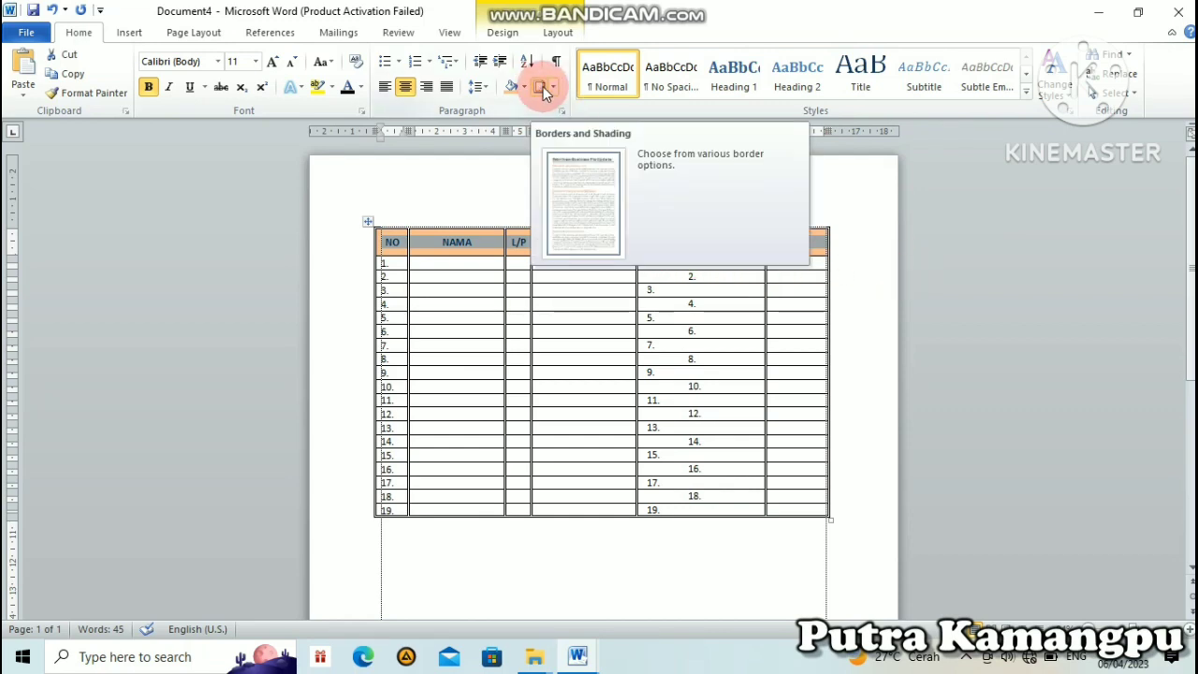
click(543, 86)
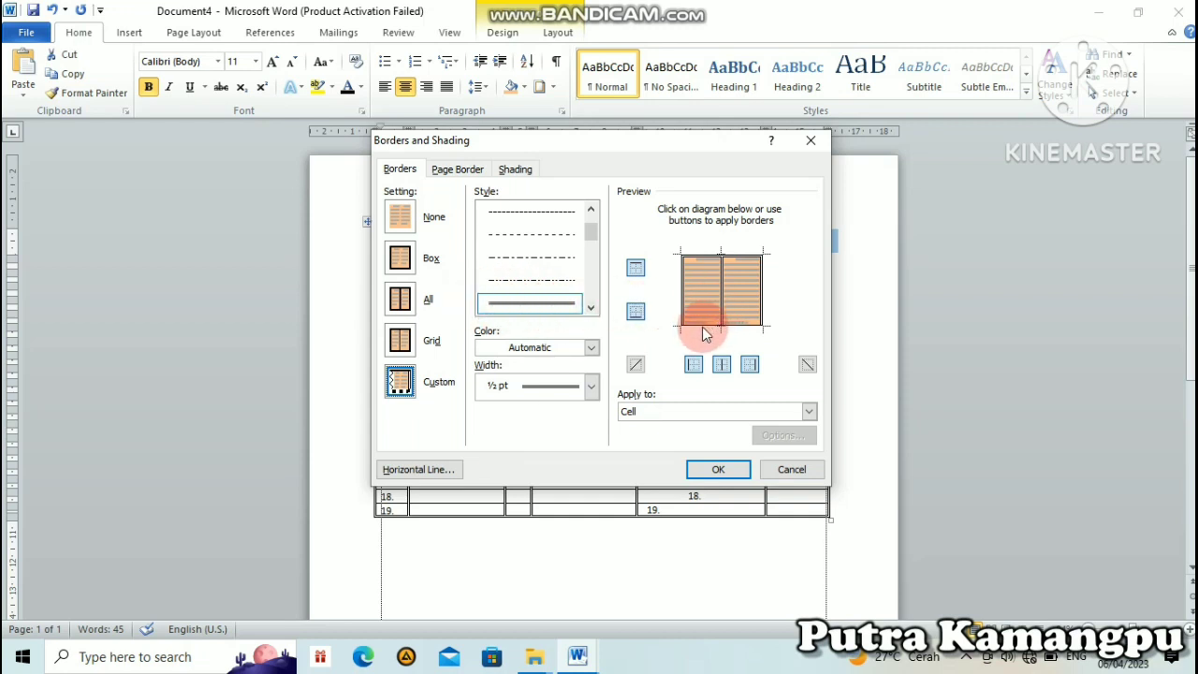
click(704, 332)
click(729, 471)
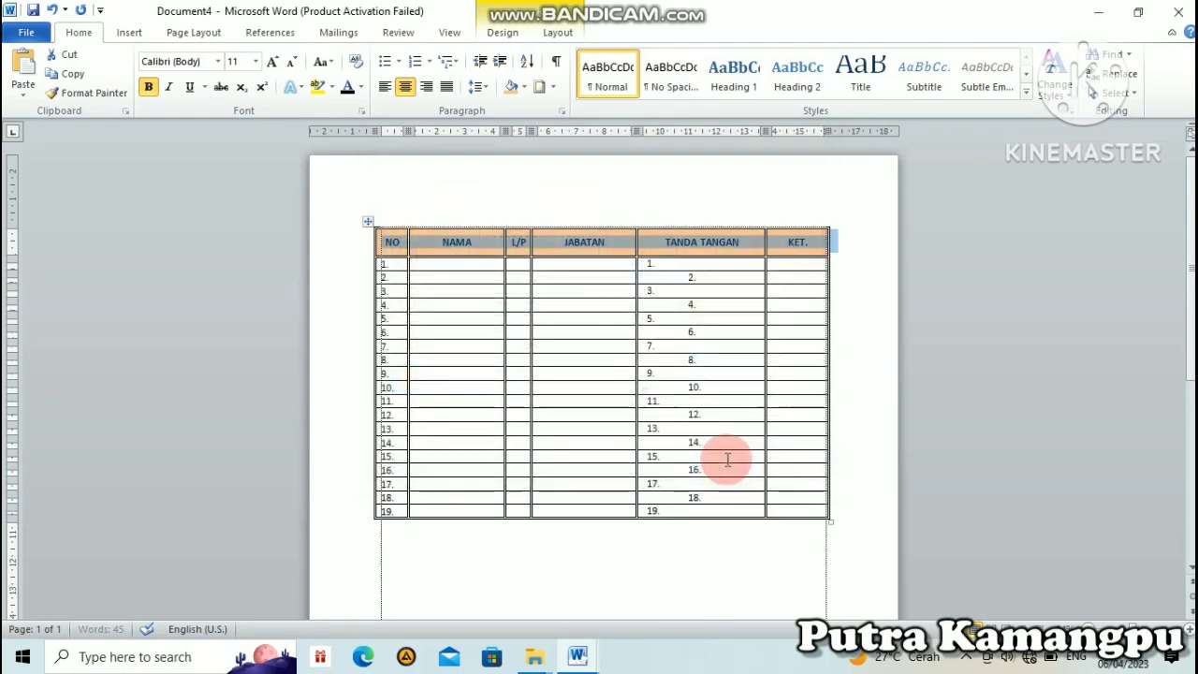
click(724, 373)
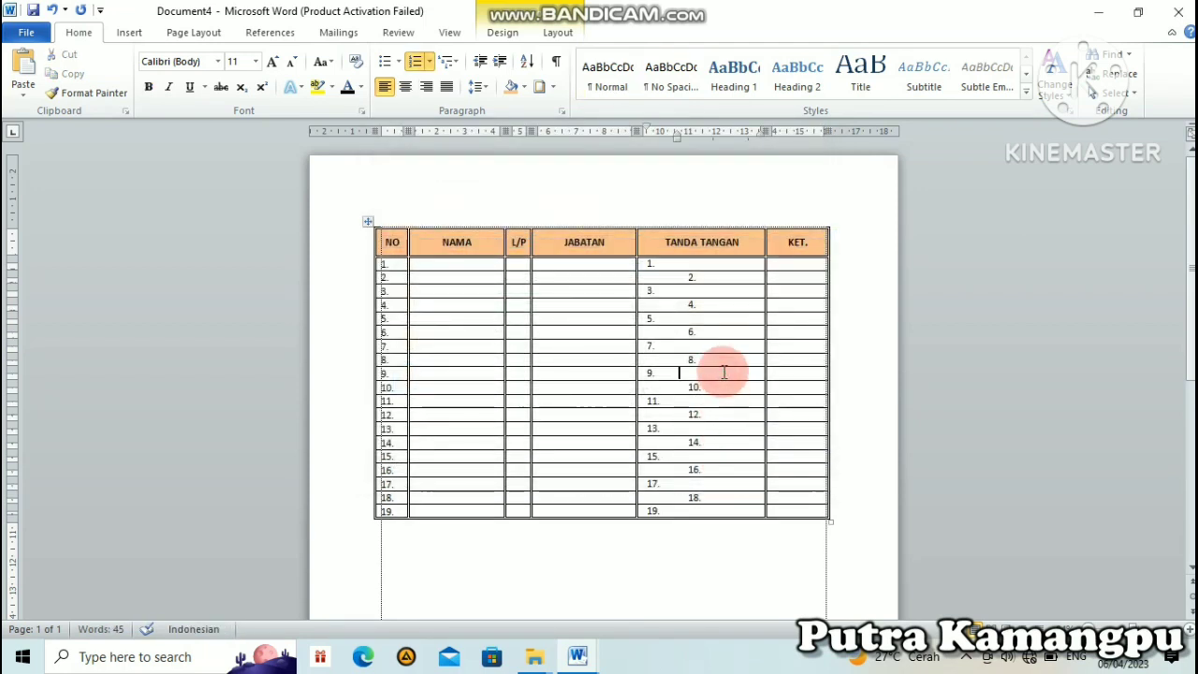